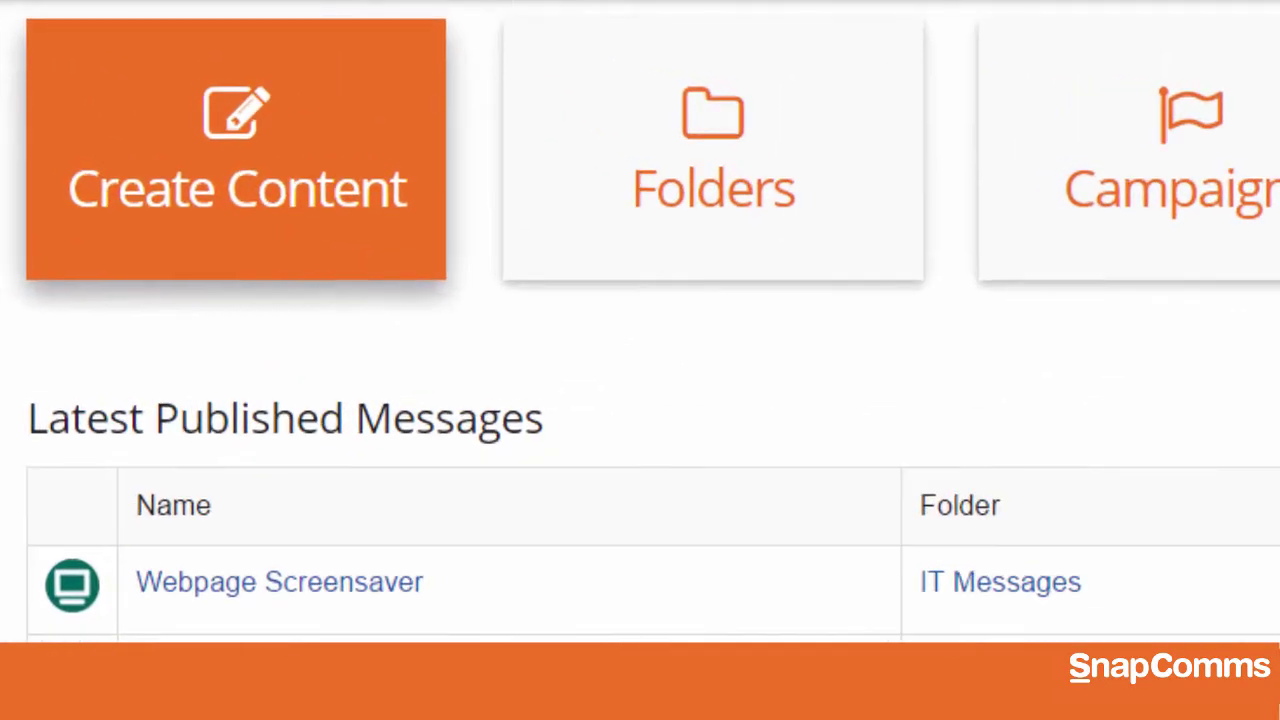
# Create a screensaver called 'Sample Screensaver' in IT Messages using the basic Screensaver template
pyautogui.click(257, 134)
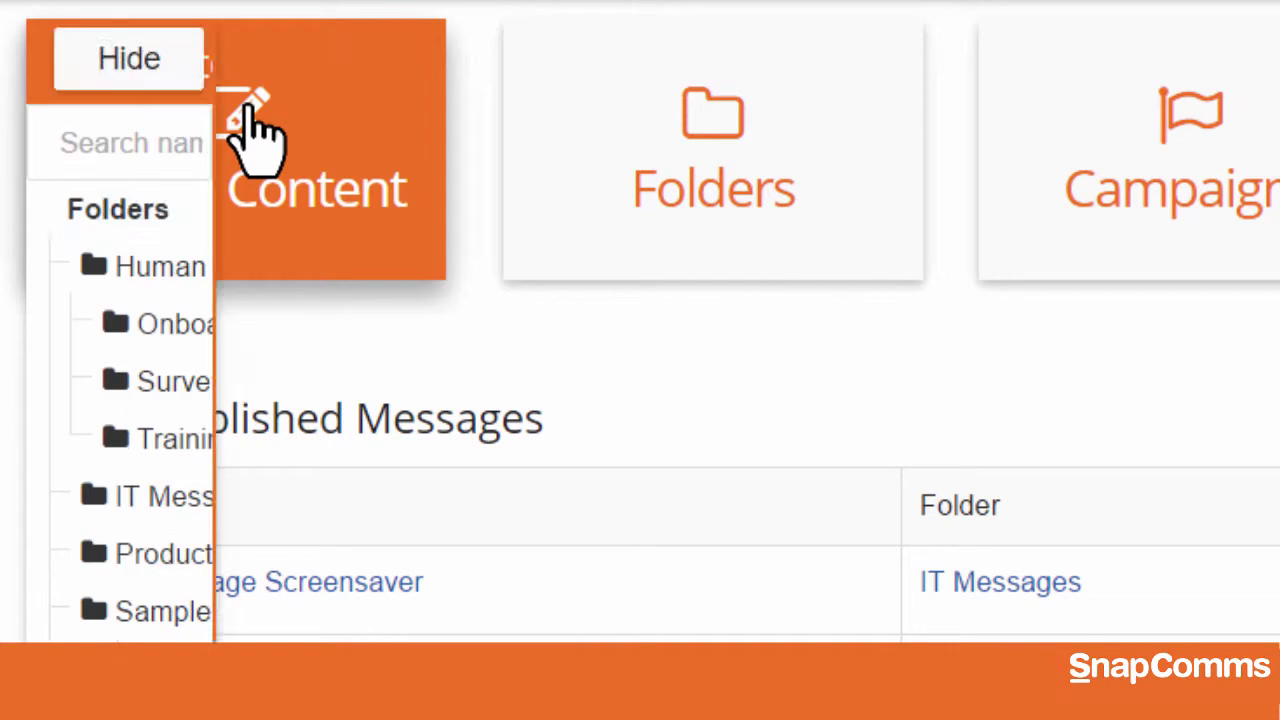
pyautogui.click(250, 500)
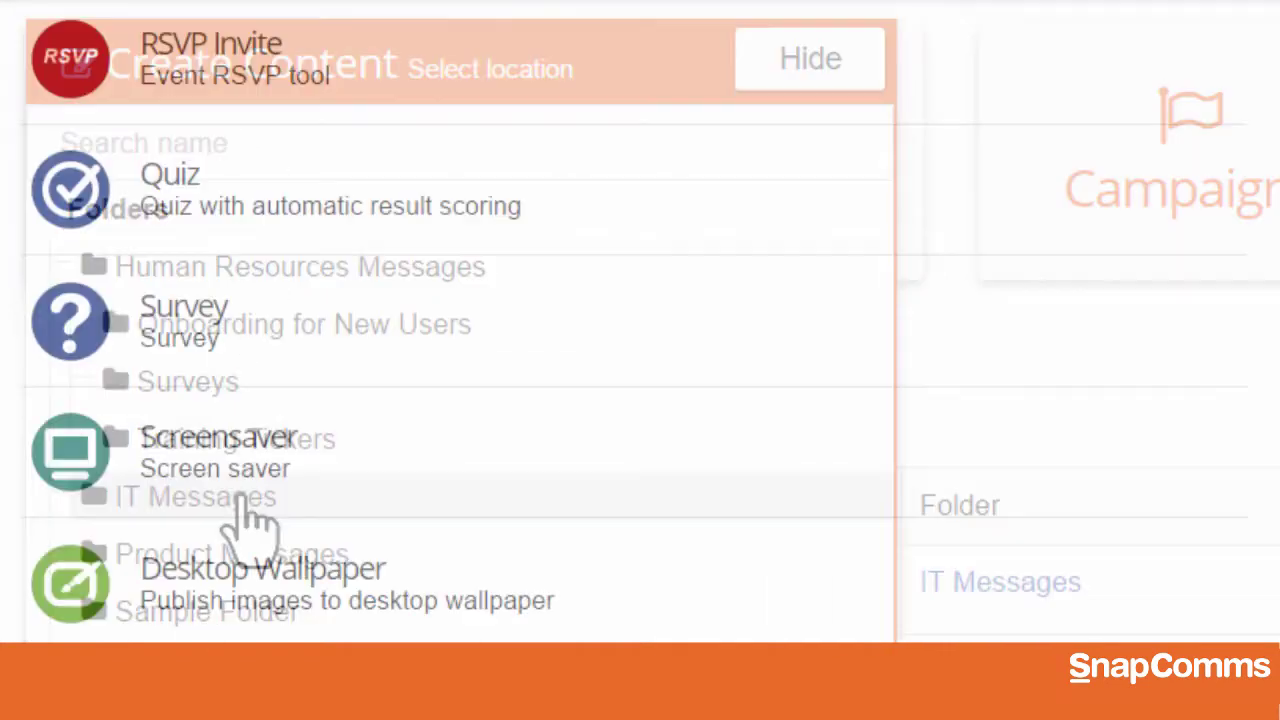
pyautogui.click(192, 475)
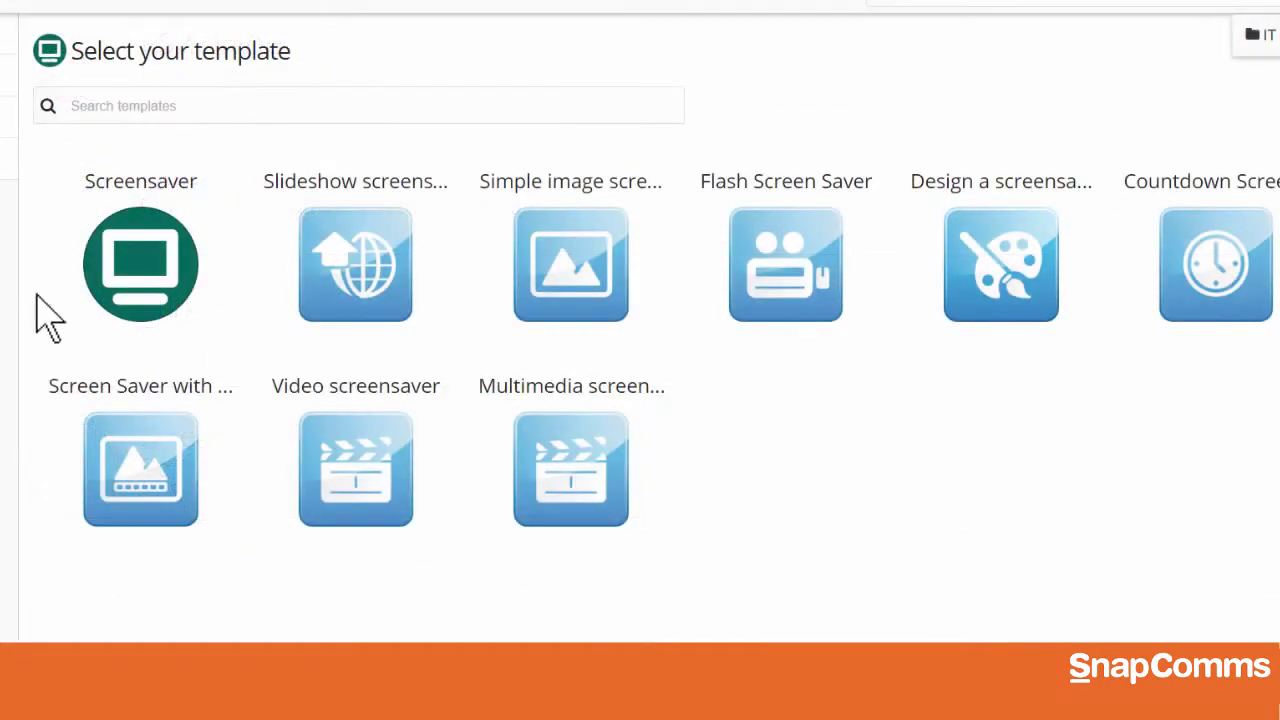
pyautogui.click(137, 267)
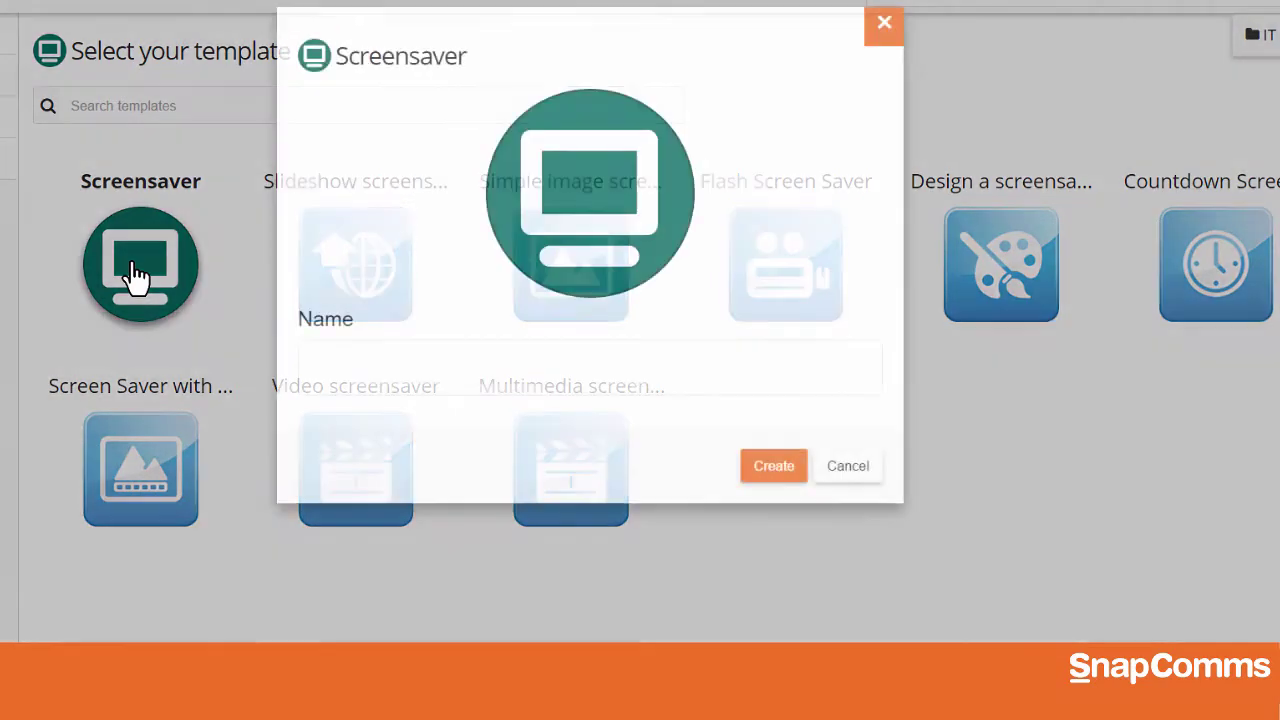
pyautogui.write('Sample Screensaver')
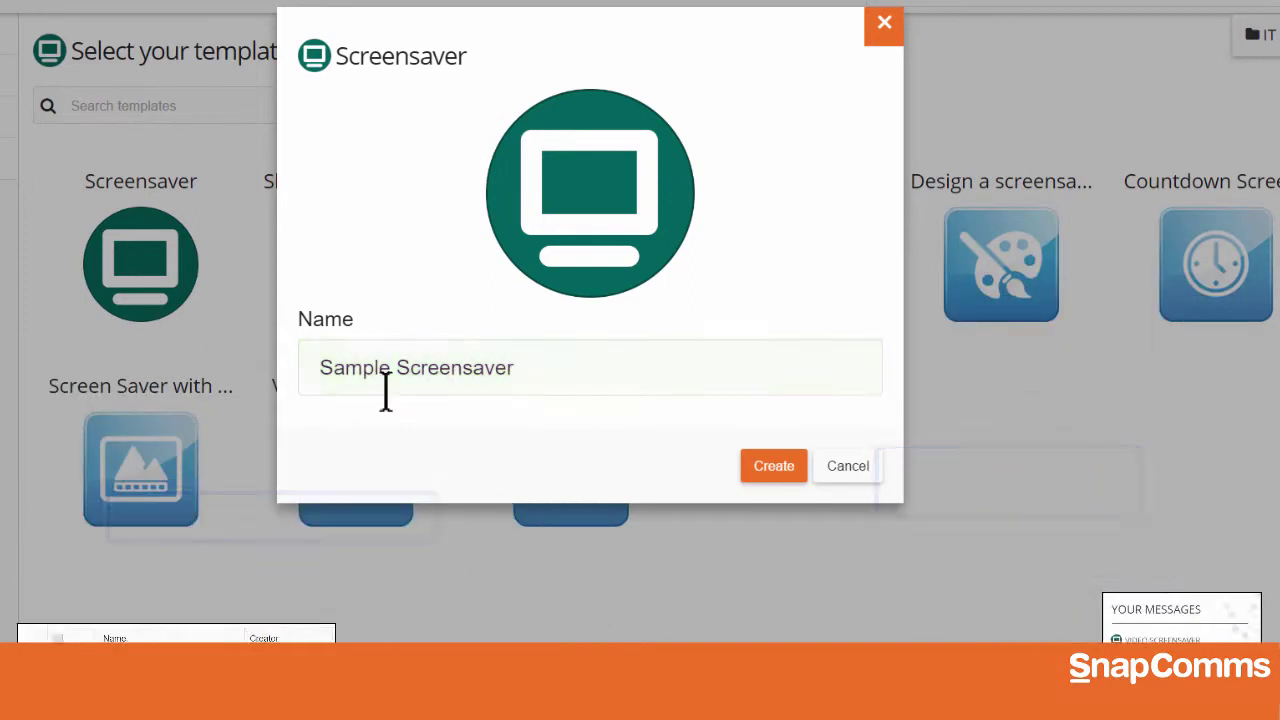
pyautogui.click(773, 466)
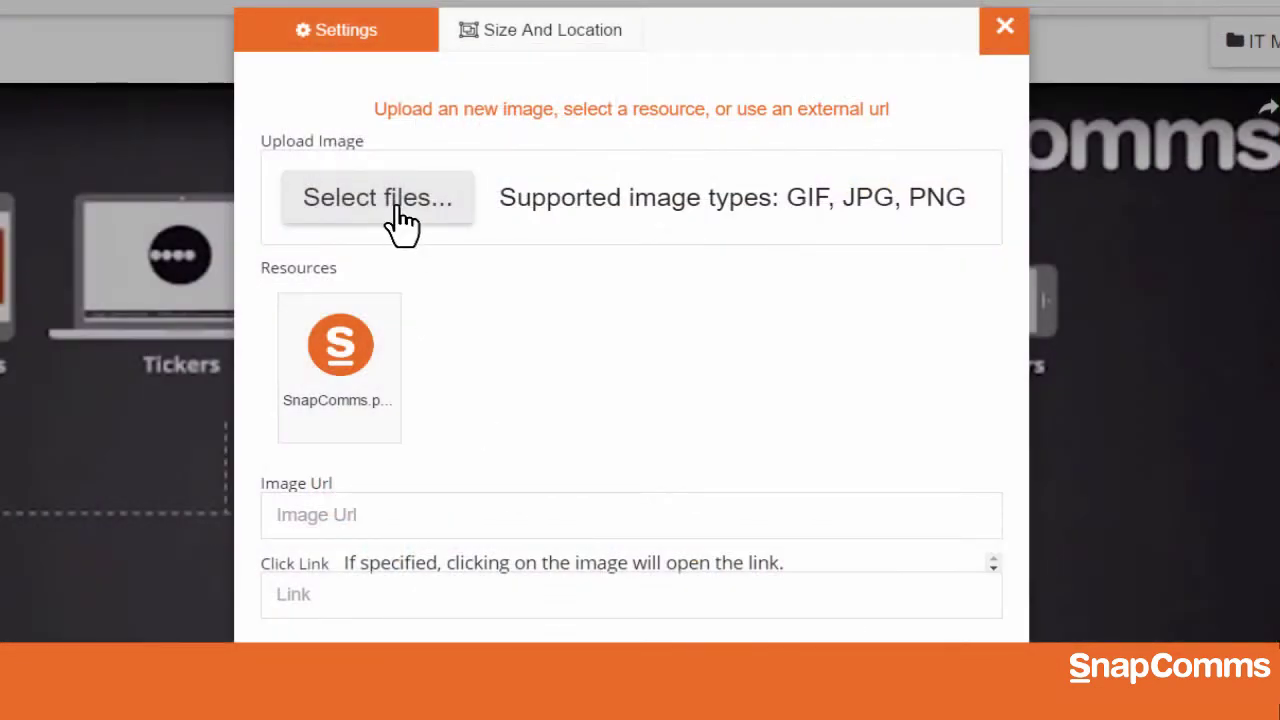
# Set the image element to the SnapComms.png logo from Resources
pyautogui.click(354, 351)
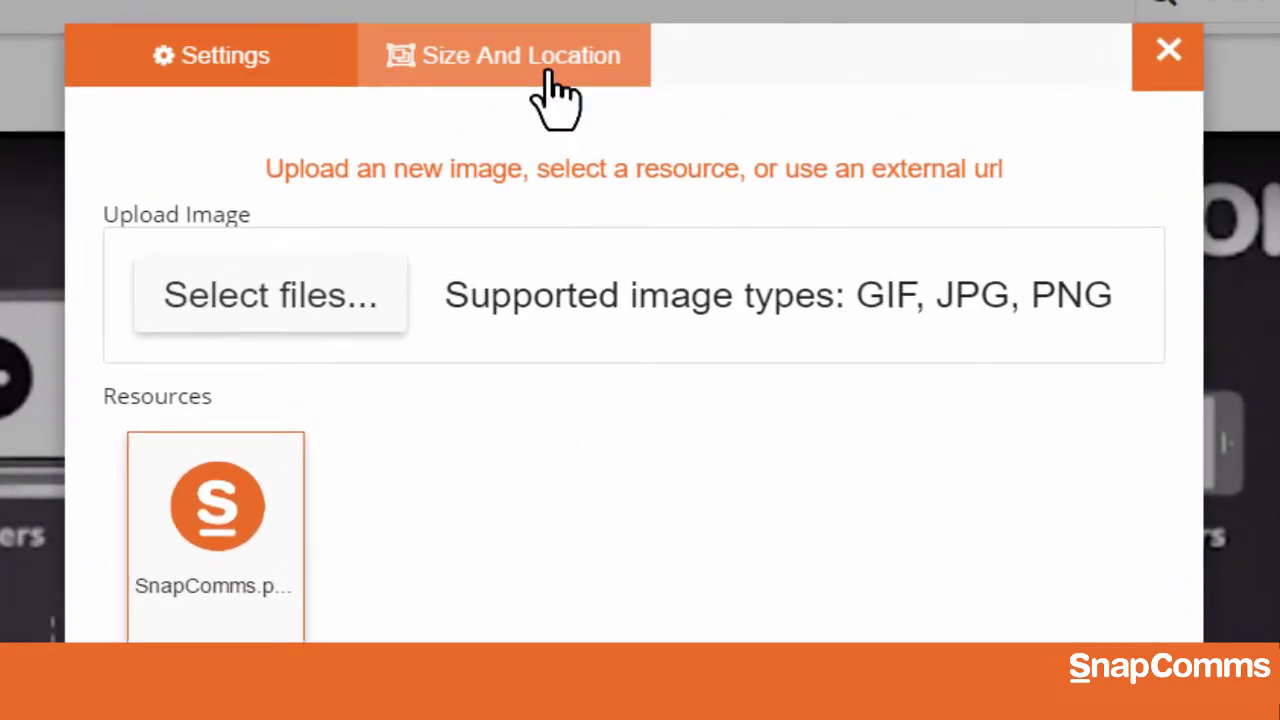
# Reset the logo to its original proportions, relock its aspect ratio and apply the settings
pyautogui.click(550, 78)
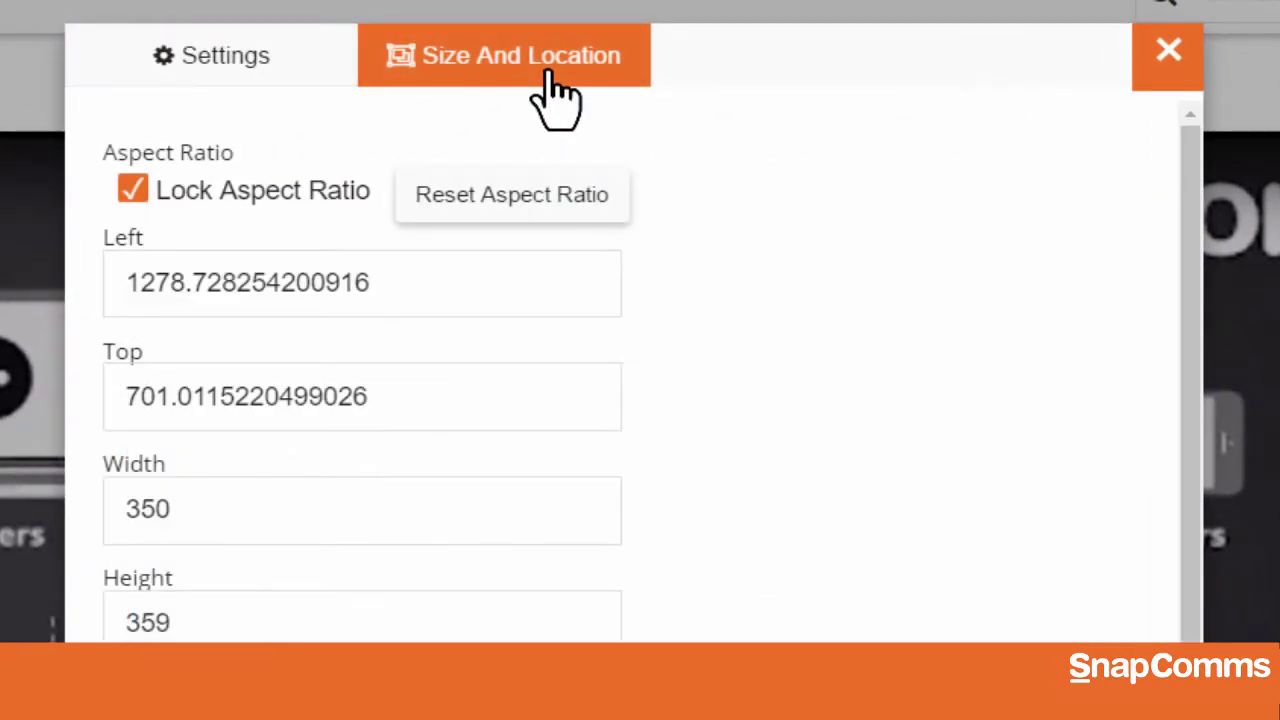
pyautogui.click(133, 190)
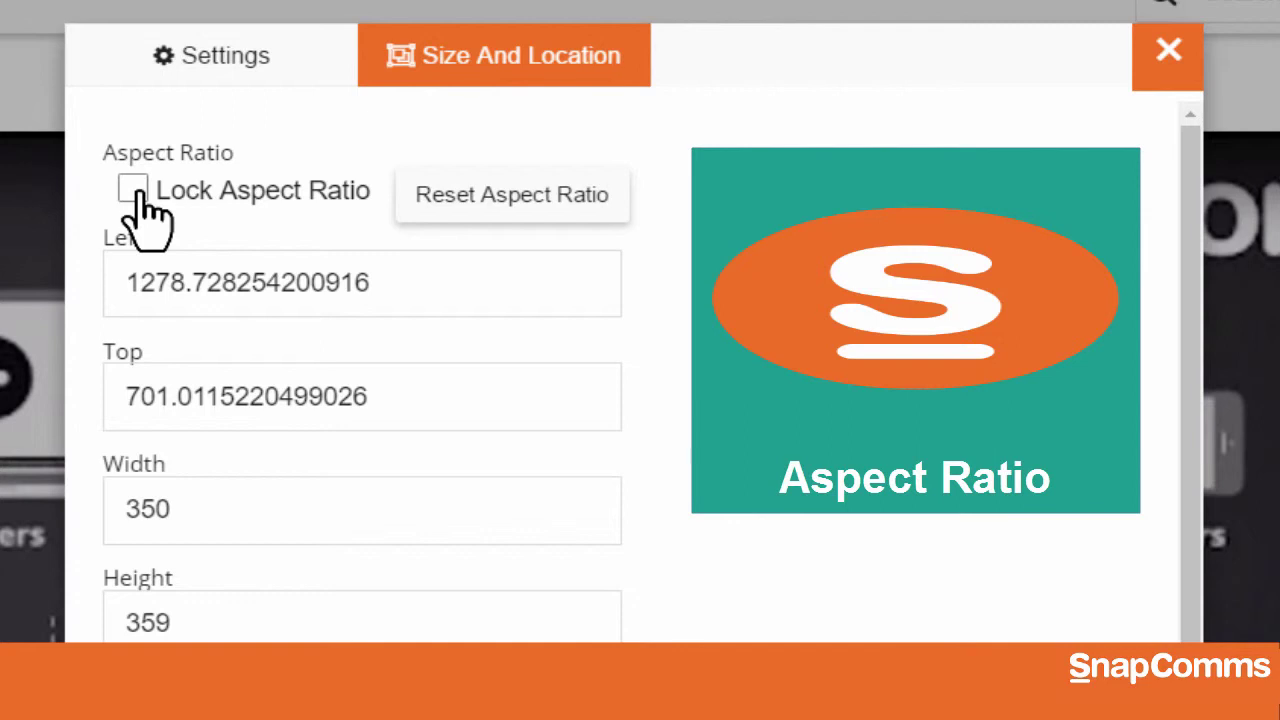
pyautogui.click(467, 194)
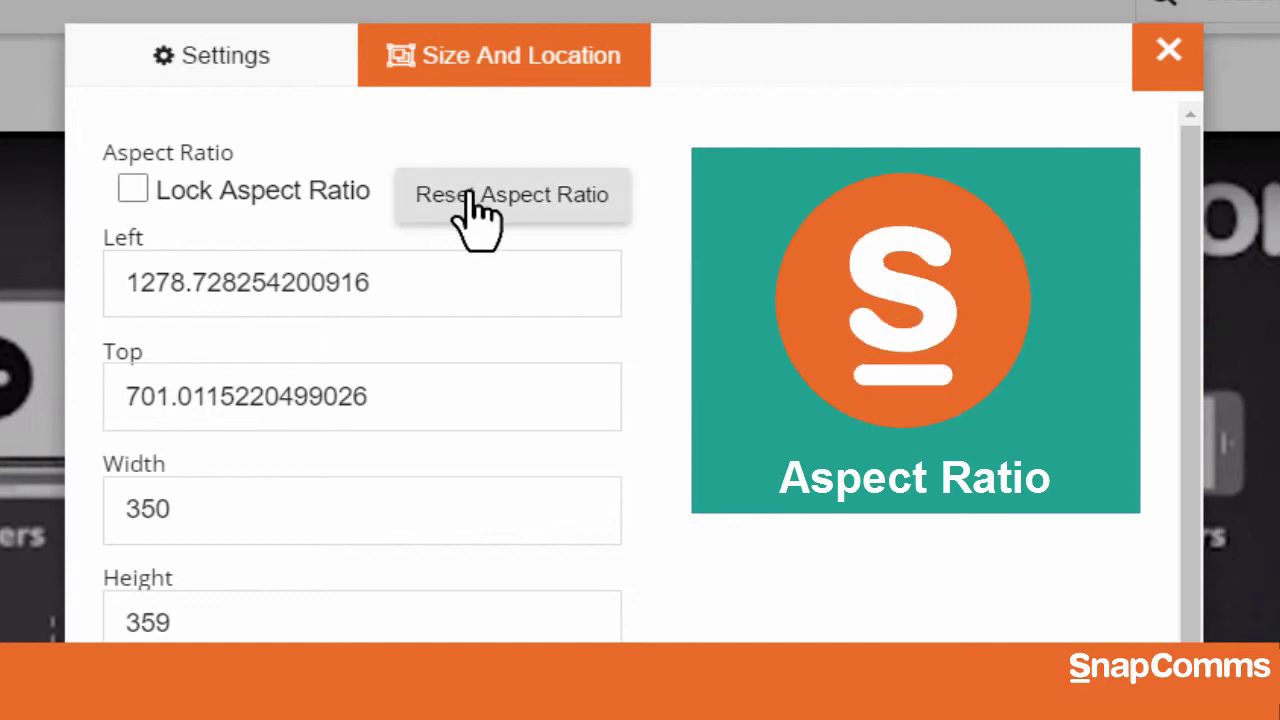
pyautogui.click(133, 191)
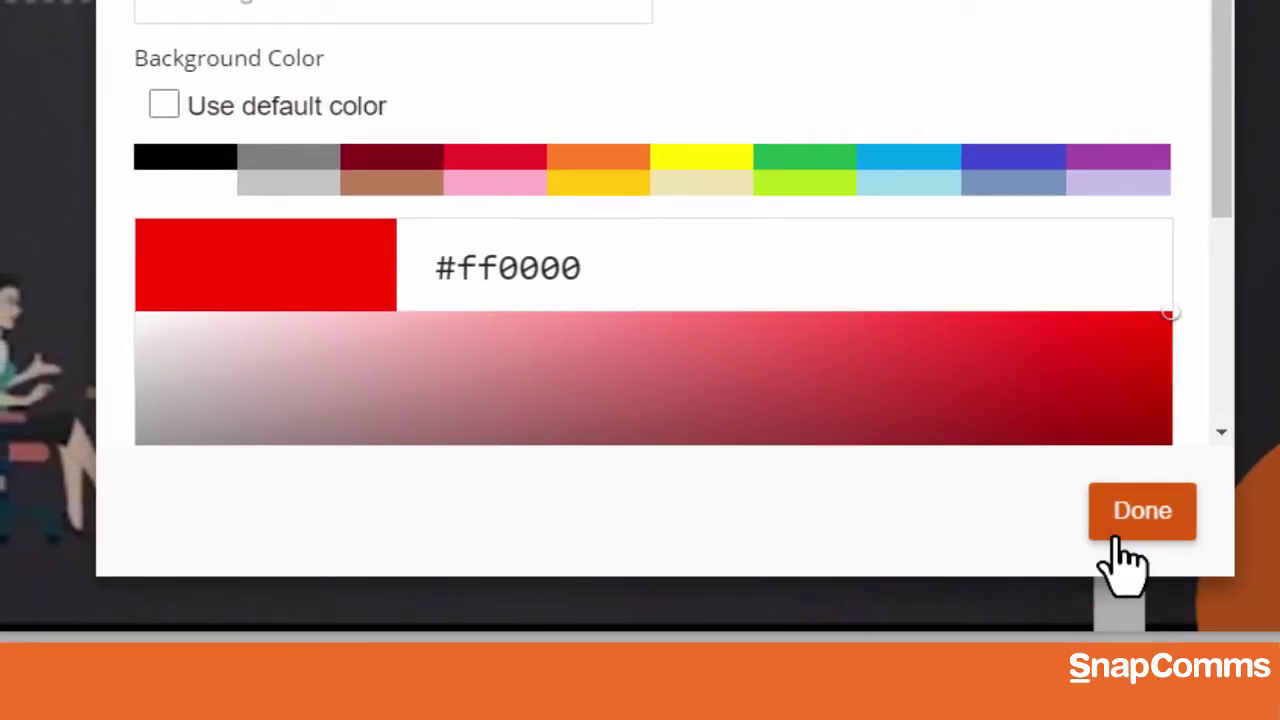
pyautogui.click(1120, 535)
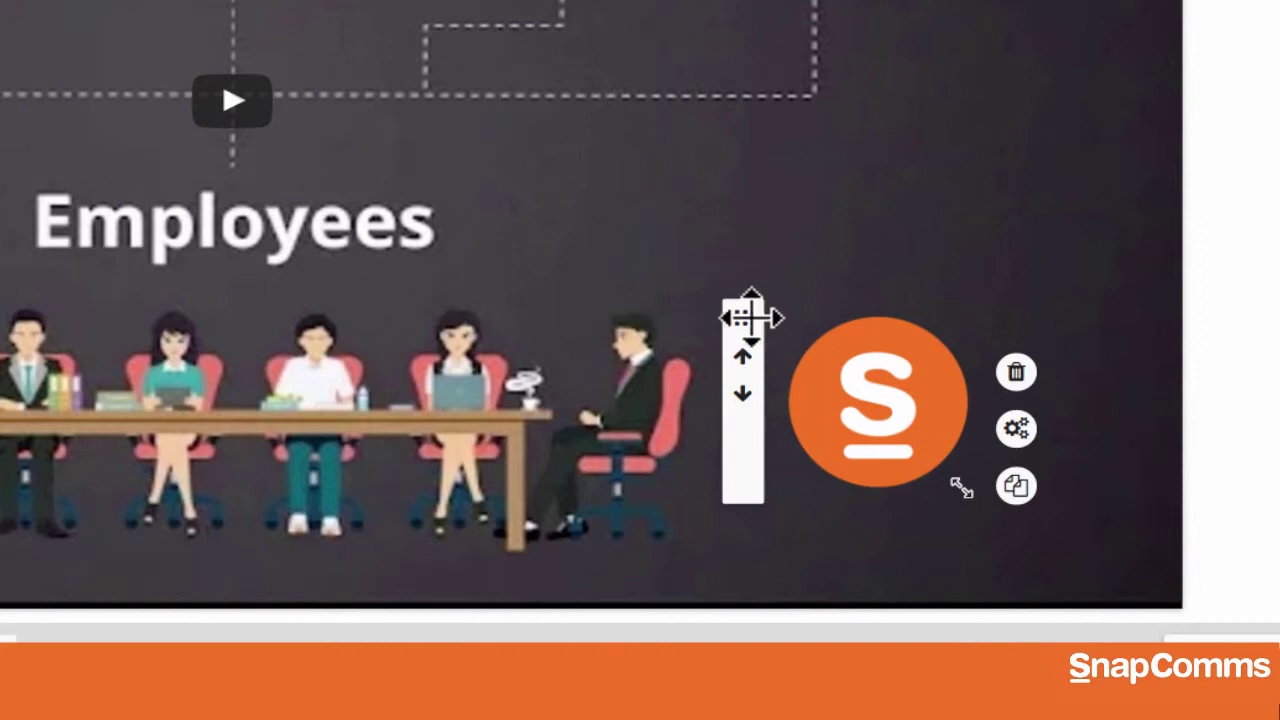
# Move the logo toward the bottom-right corner and enlarge it
pyautogui.moveTo(741, 312); pyautogui.dragTo(808, 358)
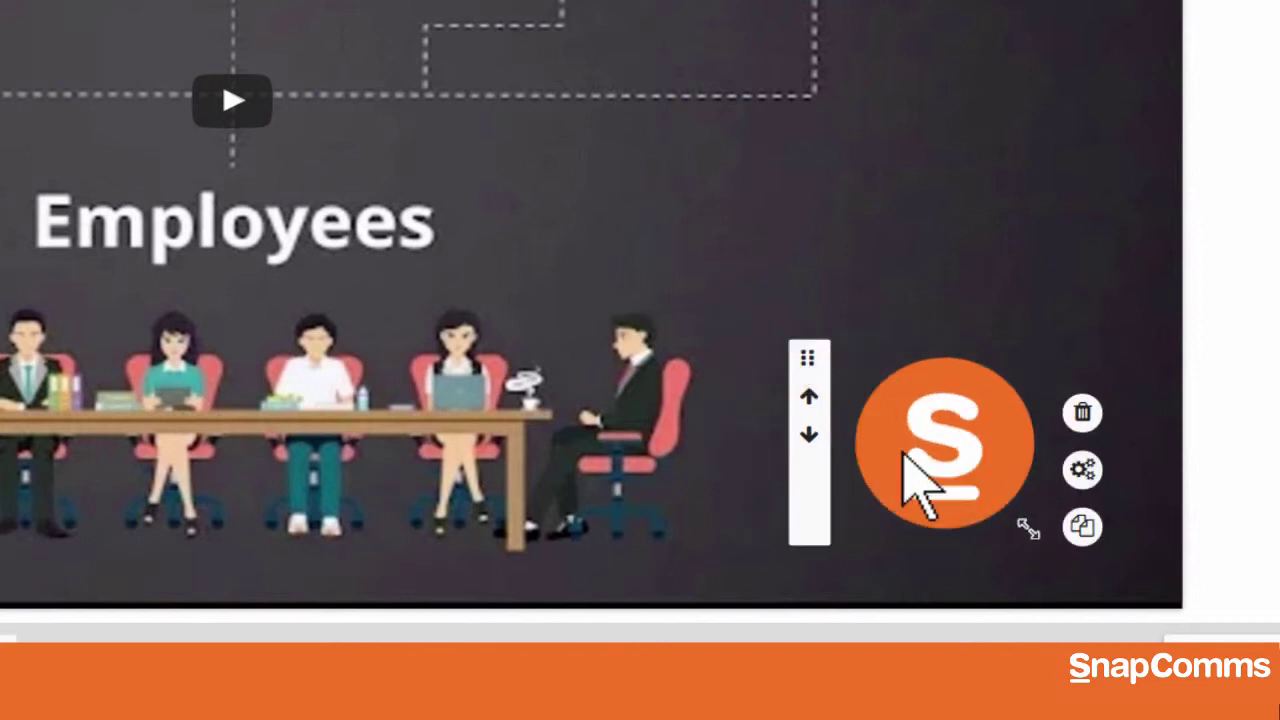
pyautogui.moveTo(1024, 524); pyautogui.dragTo(1081, 579)
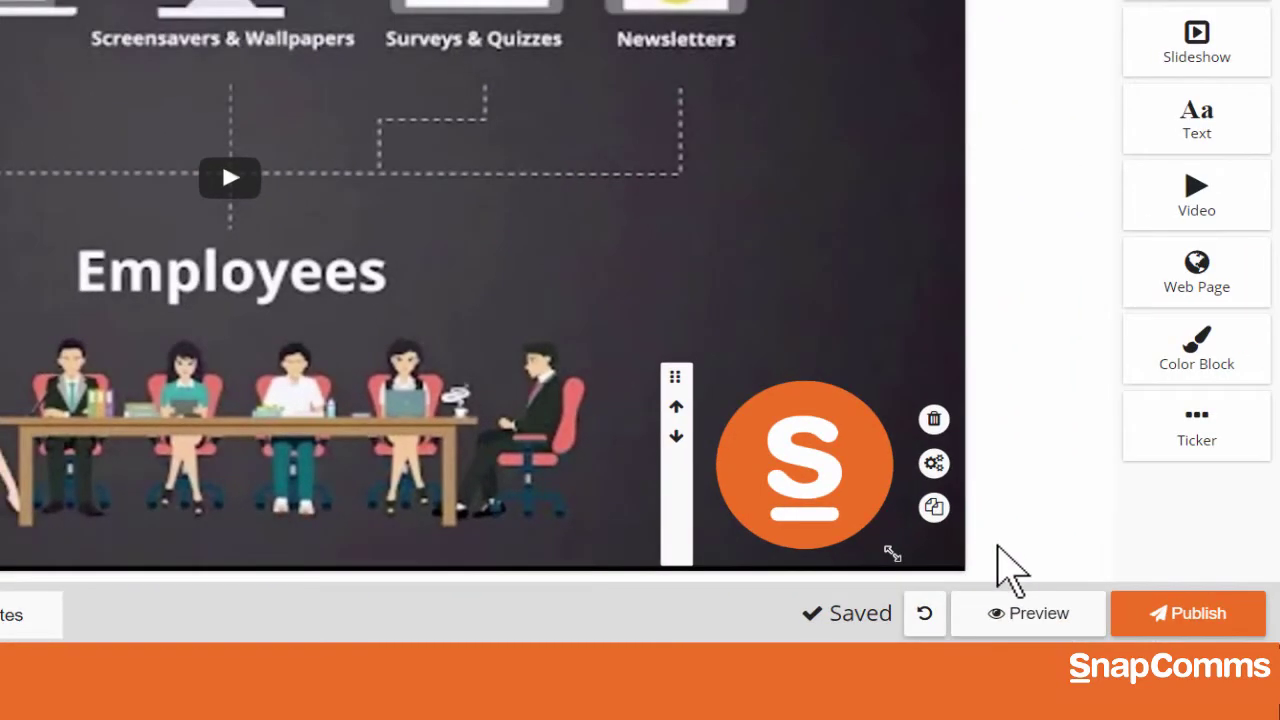
# Deselect the logo and play the embedded overview video to preview the finished design
pyautogui.click(1015, 570)
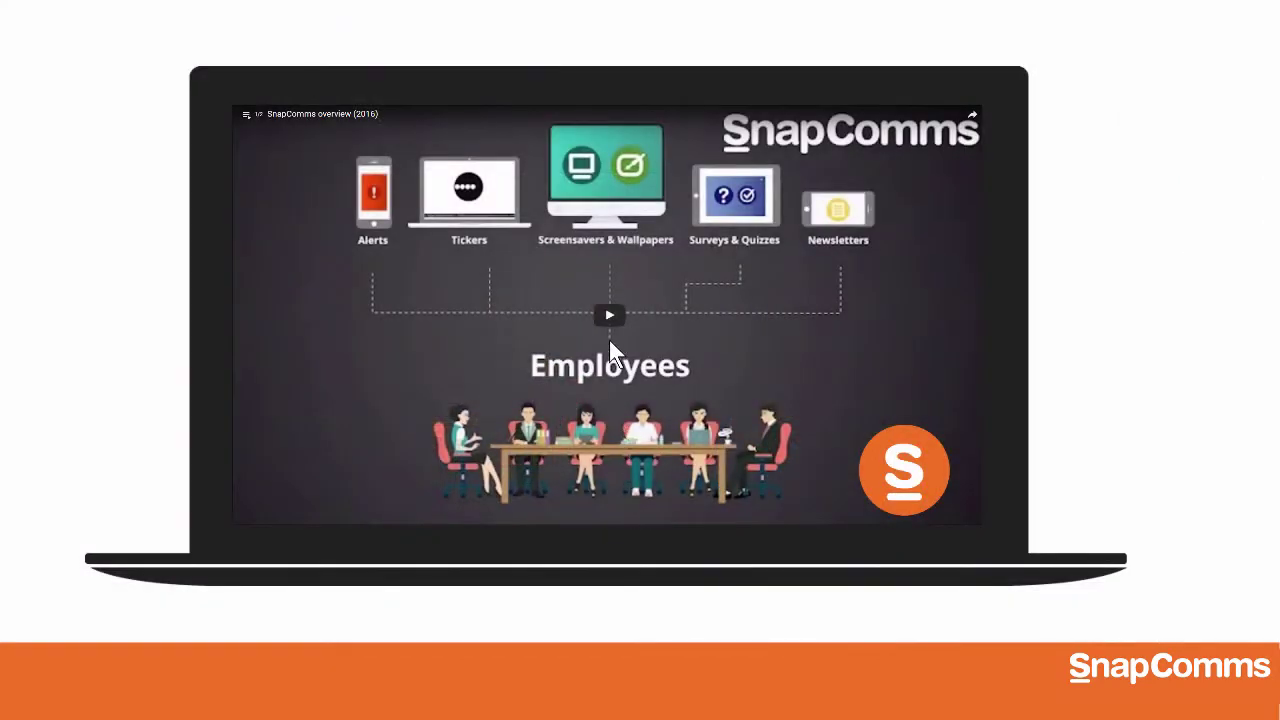
pyautogui.click(608, 316)
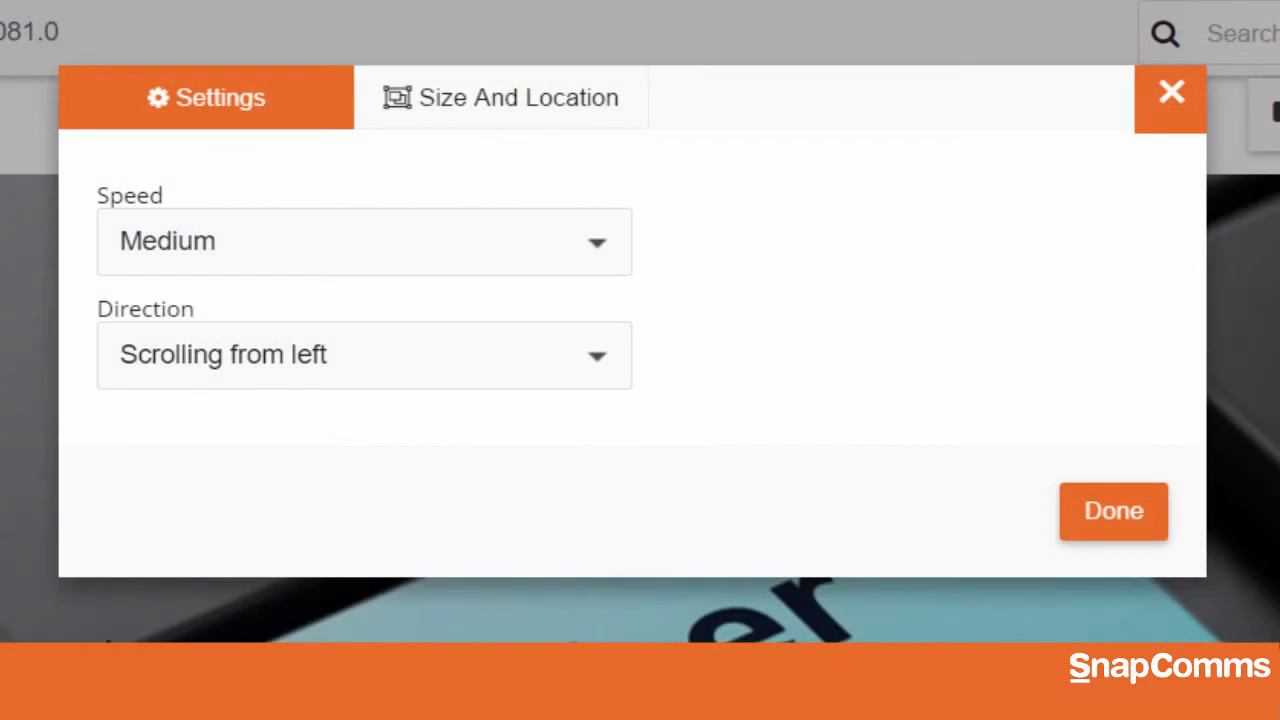
# Set the ticker to Slow speed scrolling from right and apply the settings
pyautogui.click(314, 270)
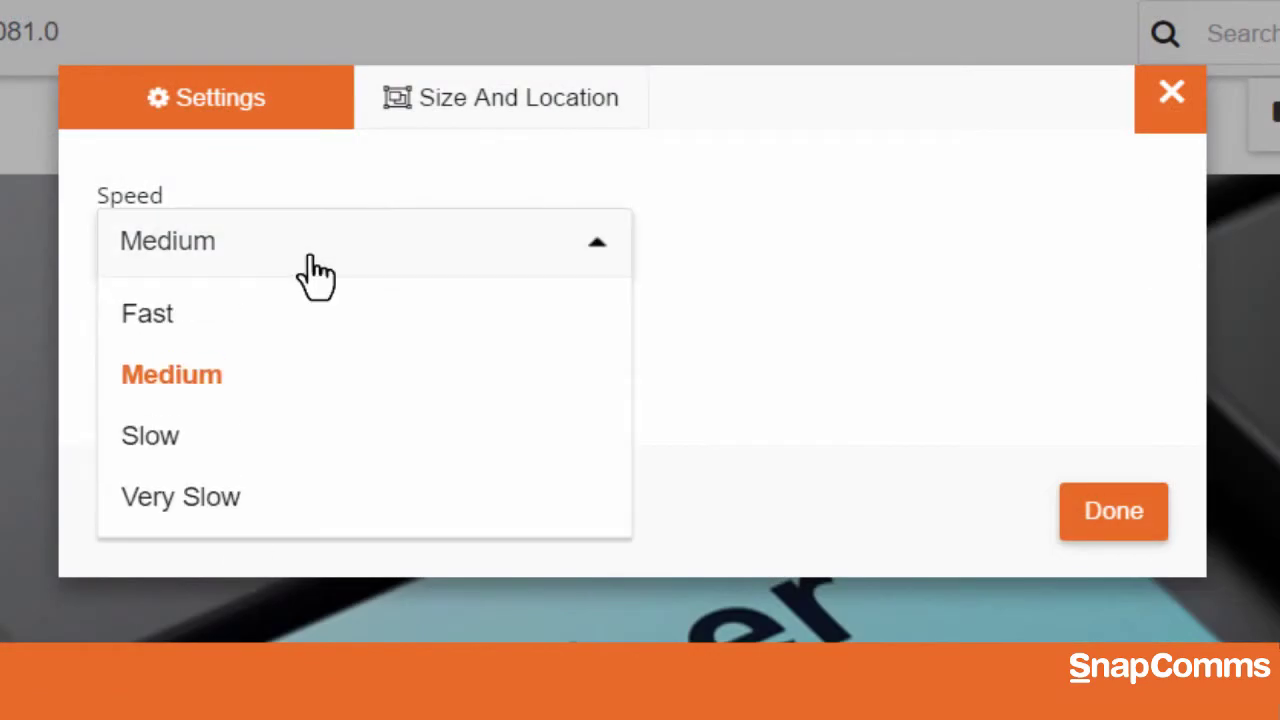
pyautogui.click(267, 452)
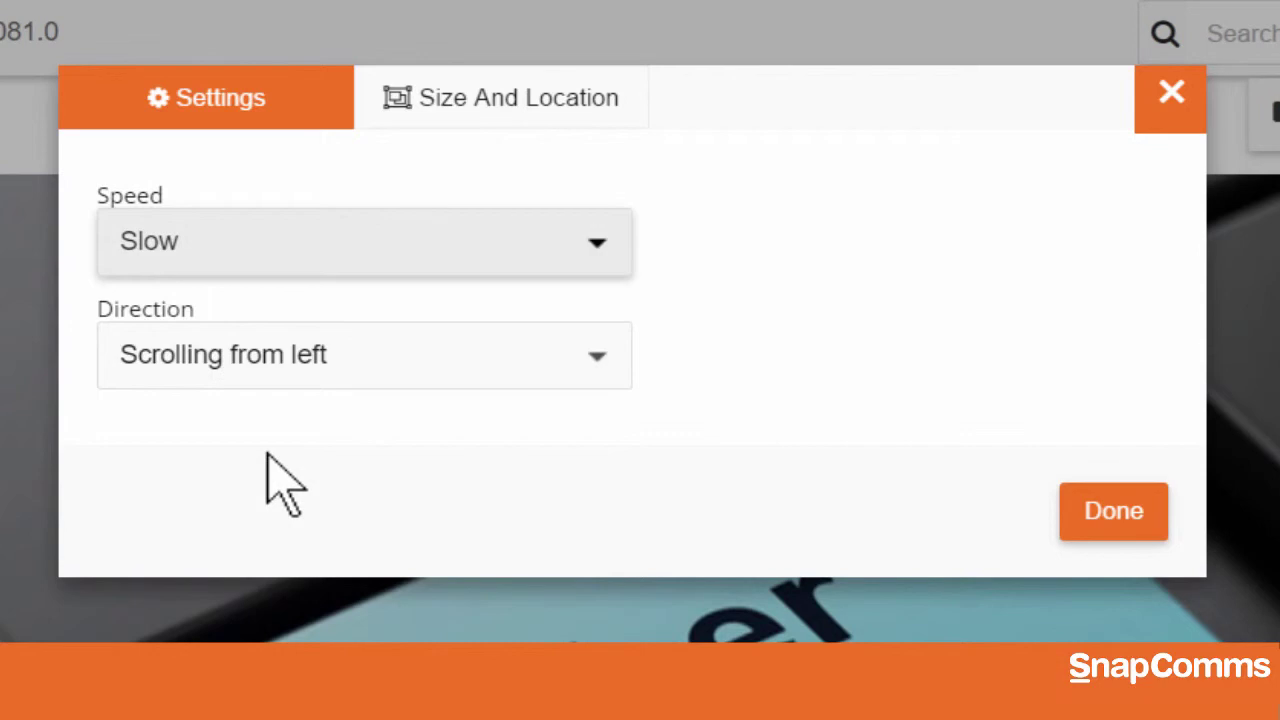
pyautogui.click(292, 360)
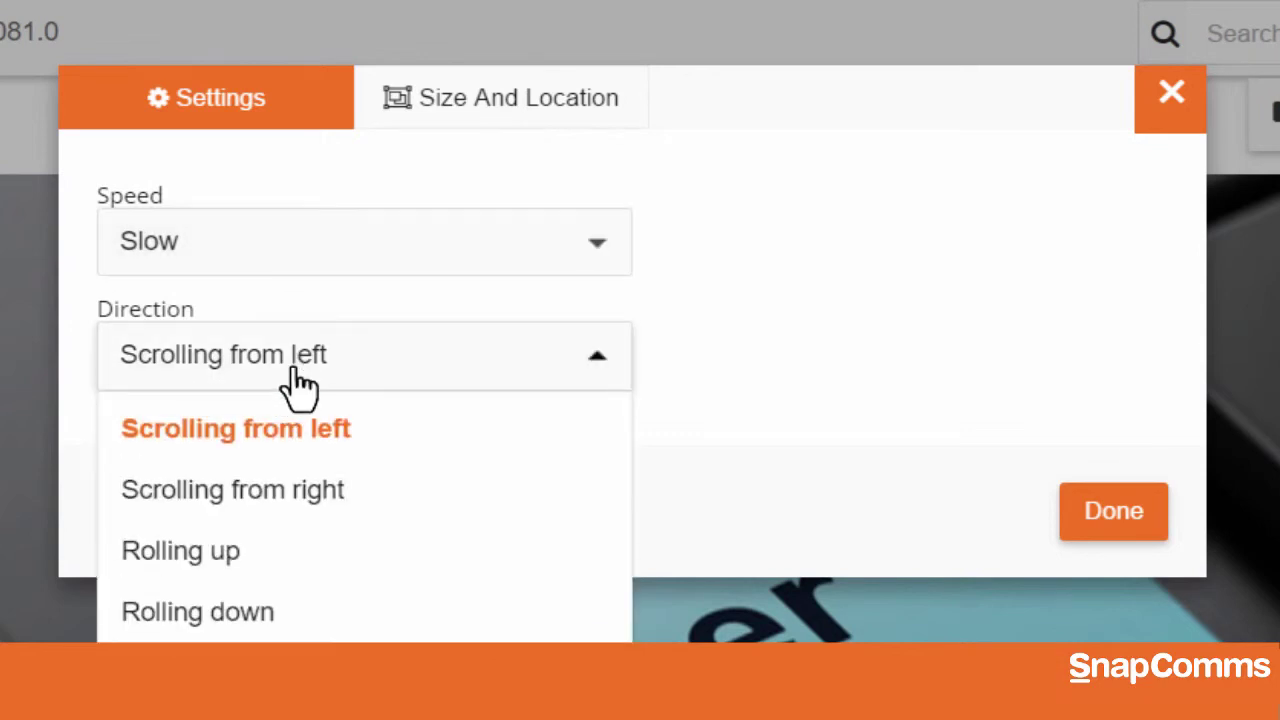
pyautogui.click(298, 489)
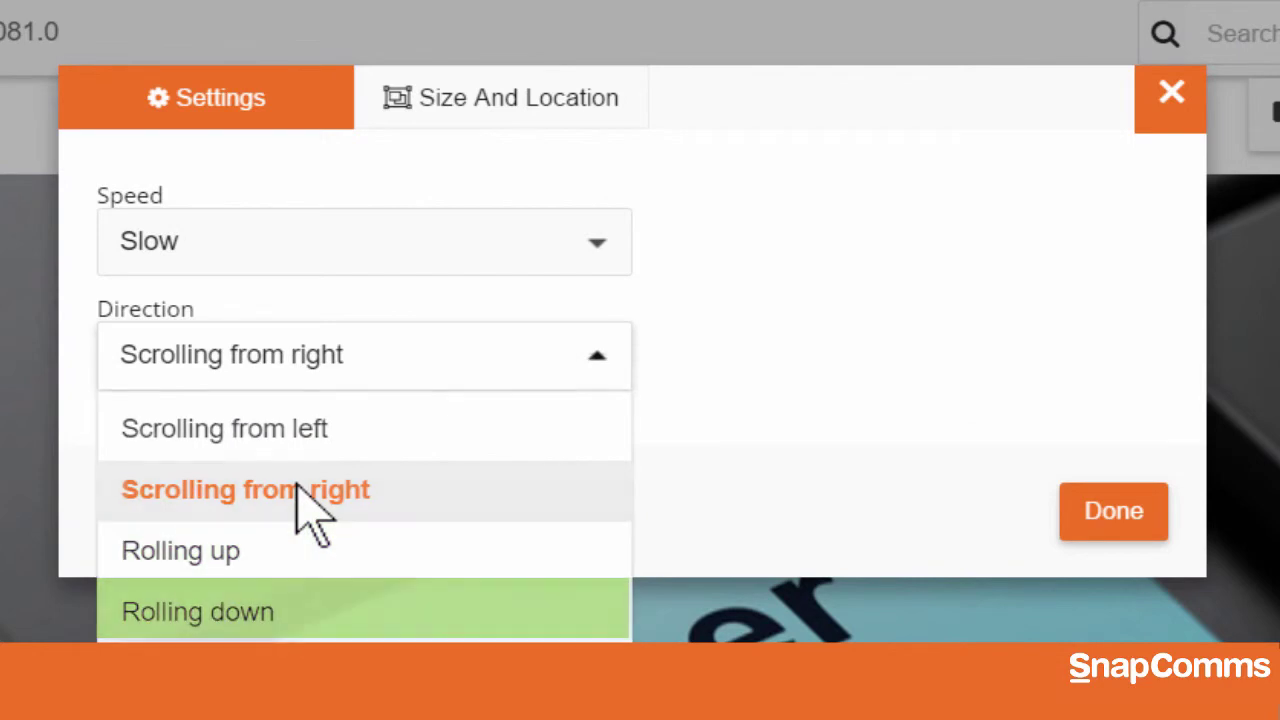
pyautogui.click(298, 486)
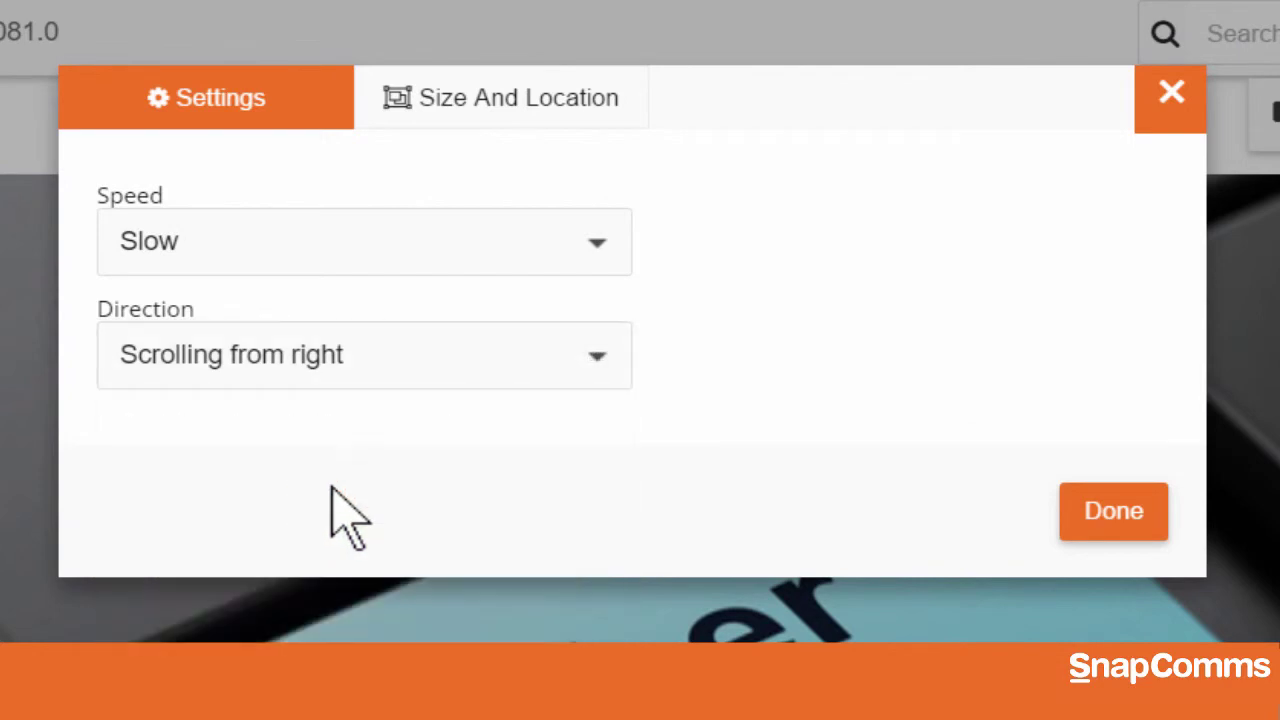
pyautogui.click(1103, 530)
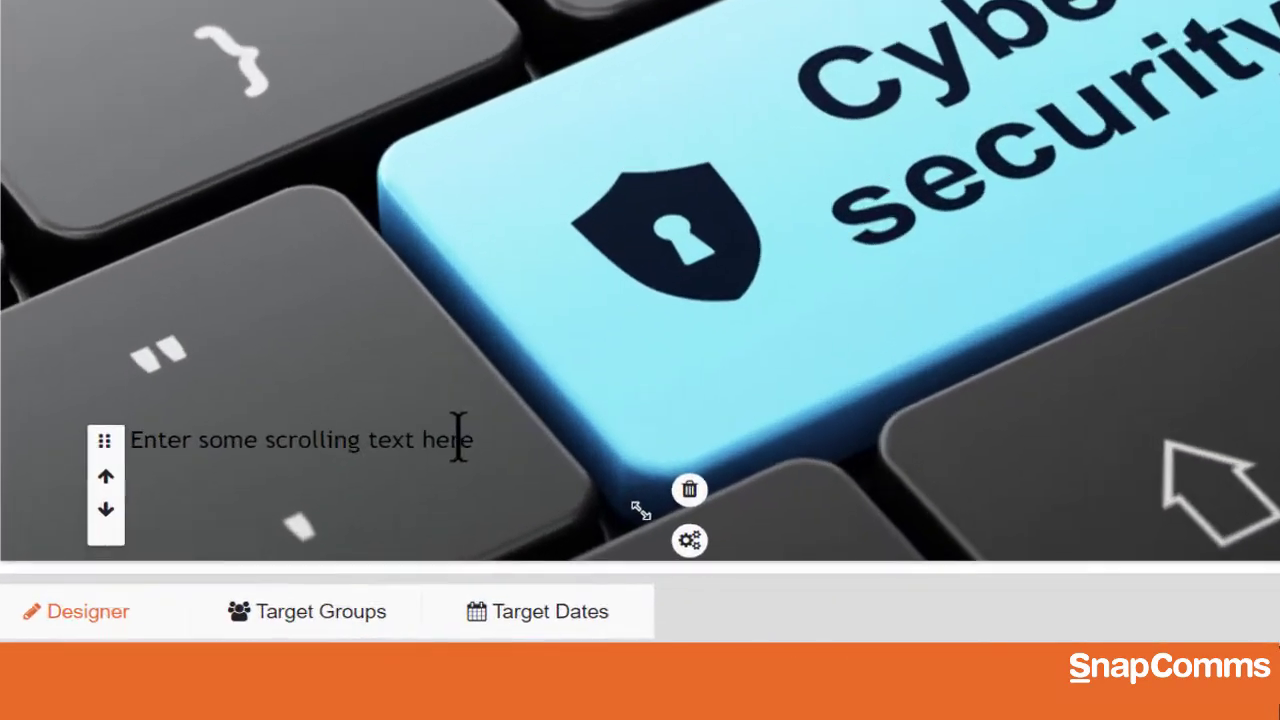
# Replace the ticker text with 'Sign up for our Security Seminar, Friday at 2pm!', link it, and narrow the box
pyautogui.tripleClick(458, 438)
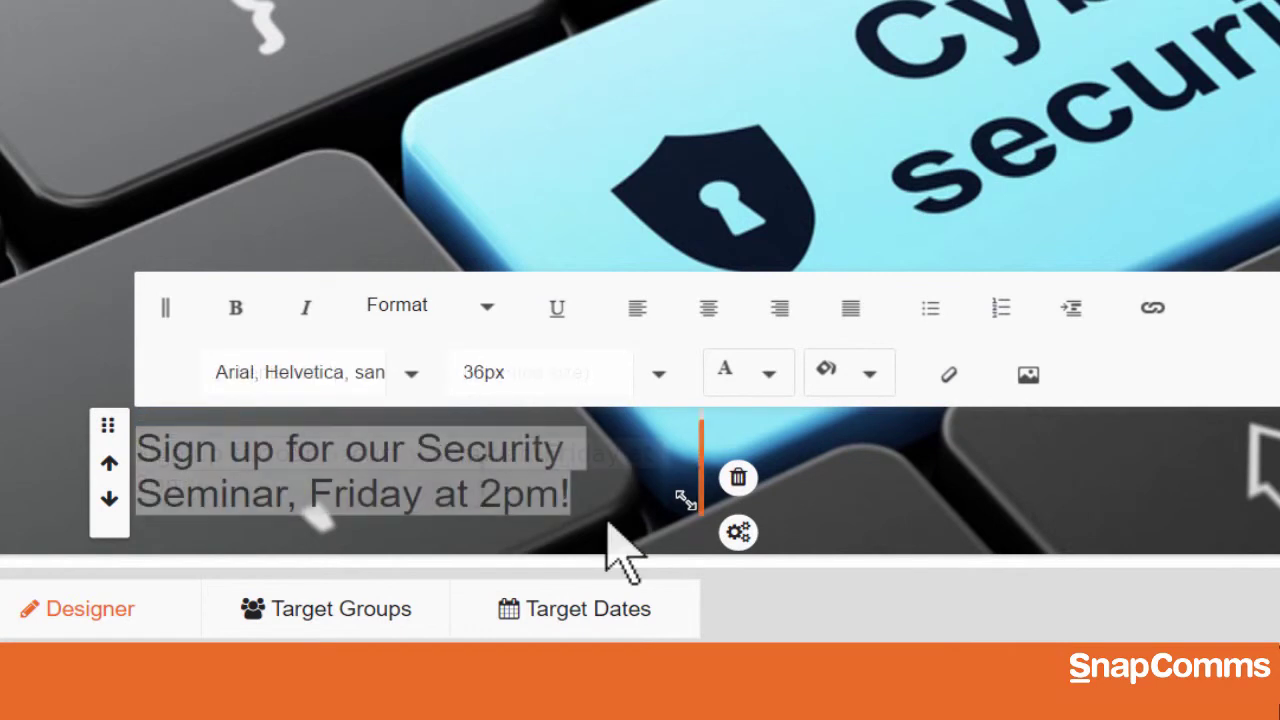
pyautogui.click(1150, 325)
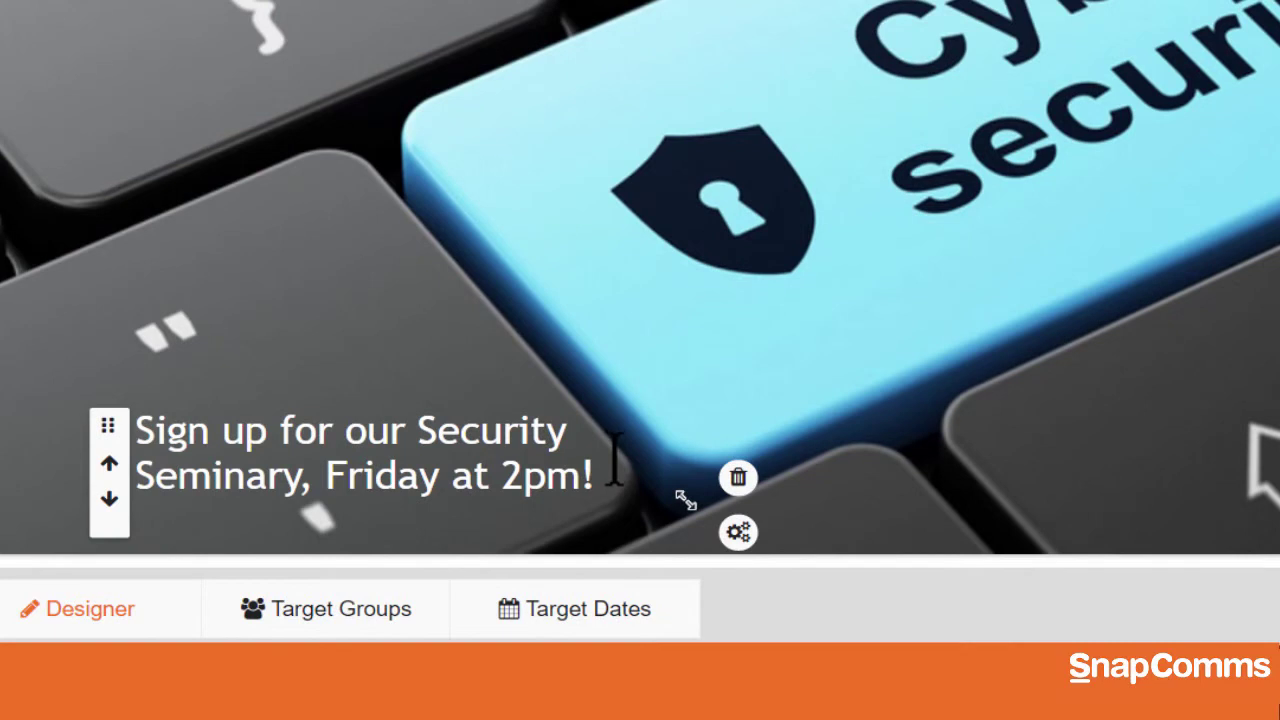
pyautogui.moveTo(689, 506); pyautogui.dragTo(1279, 590)
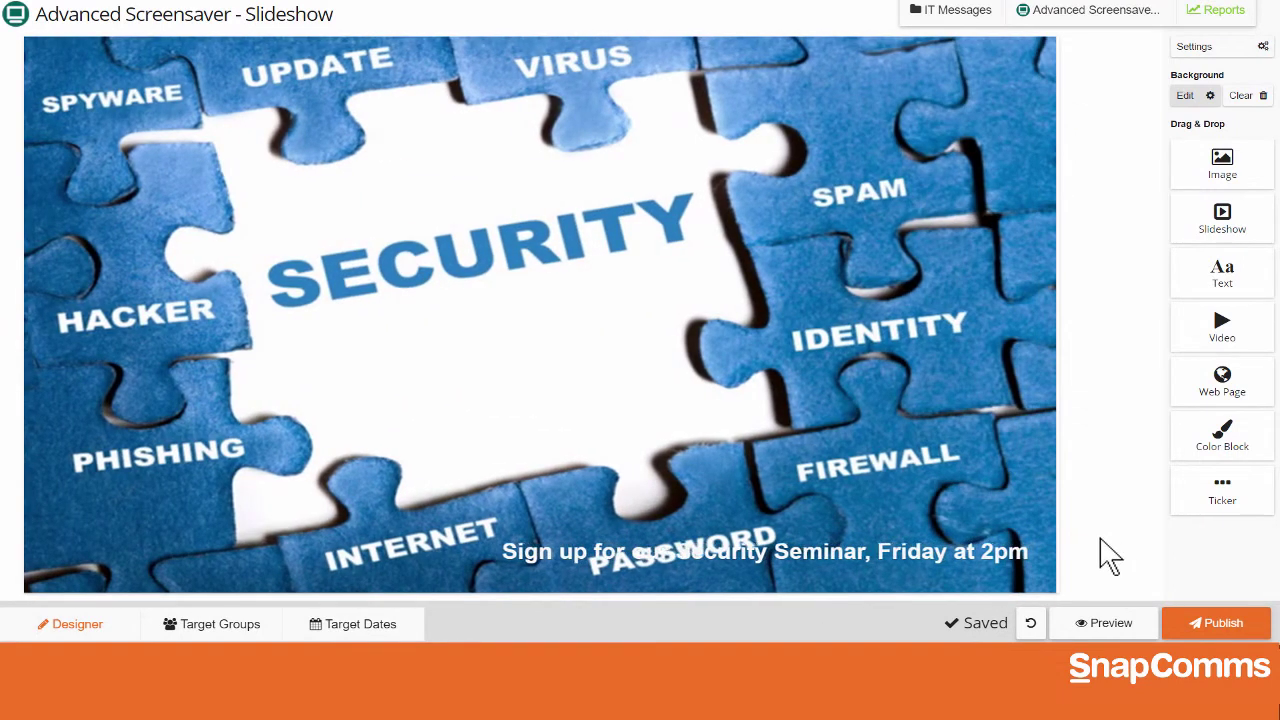
# Select the ticker and show its size and position settings
pyautogui.click(966, 569)
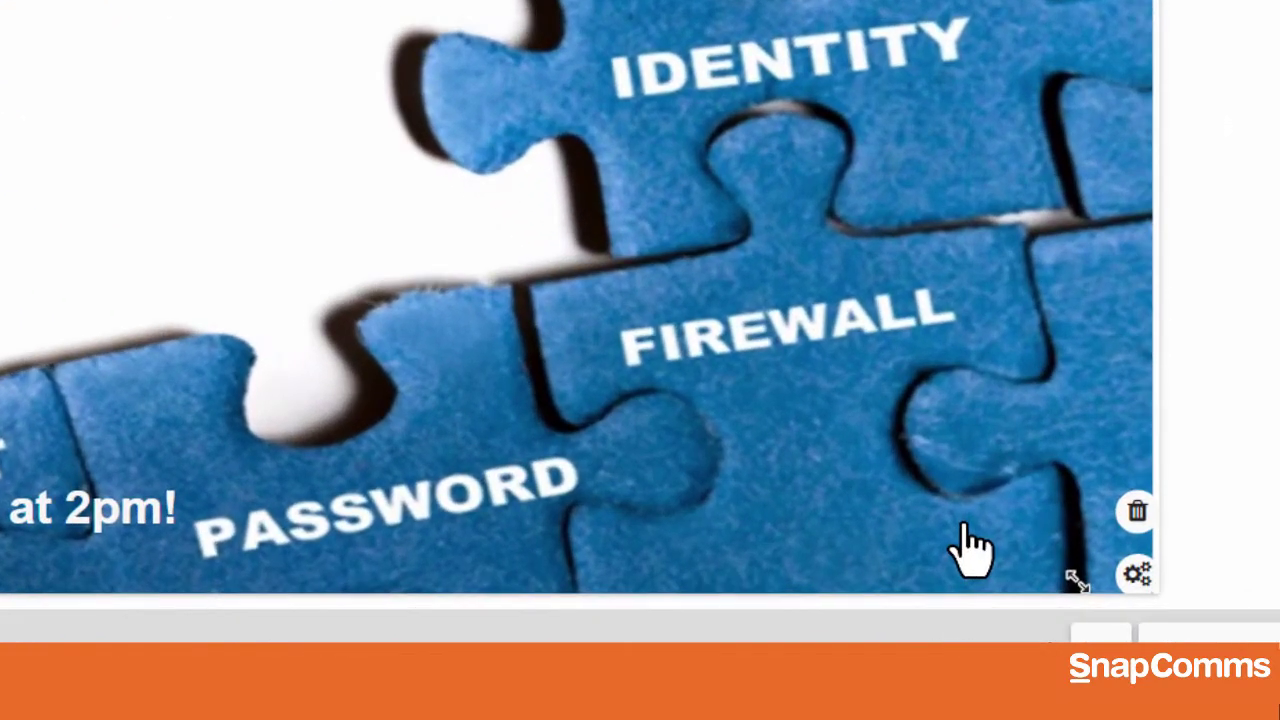
pyautogui.click(1137, 575)
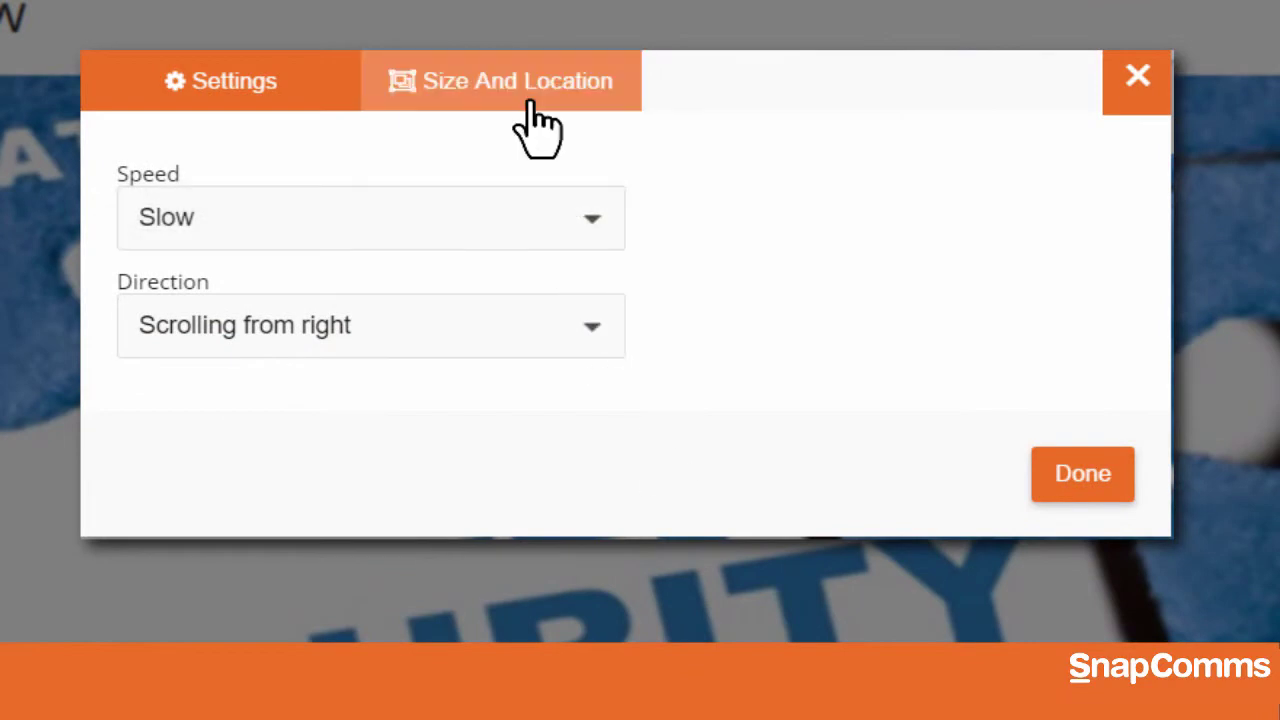
pyautogui.click(538, 128)
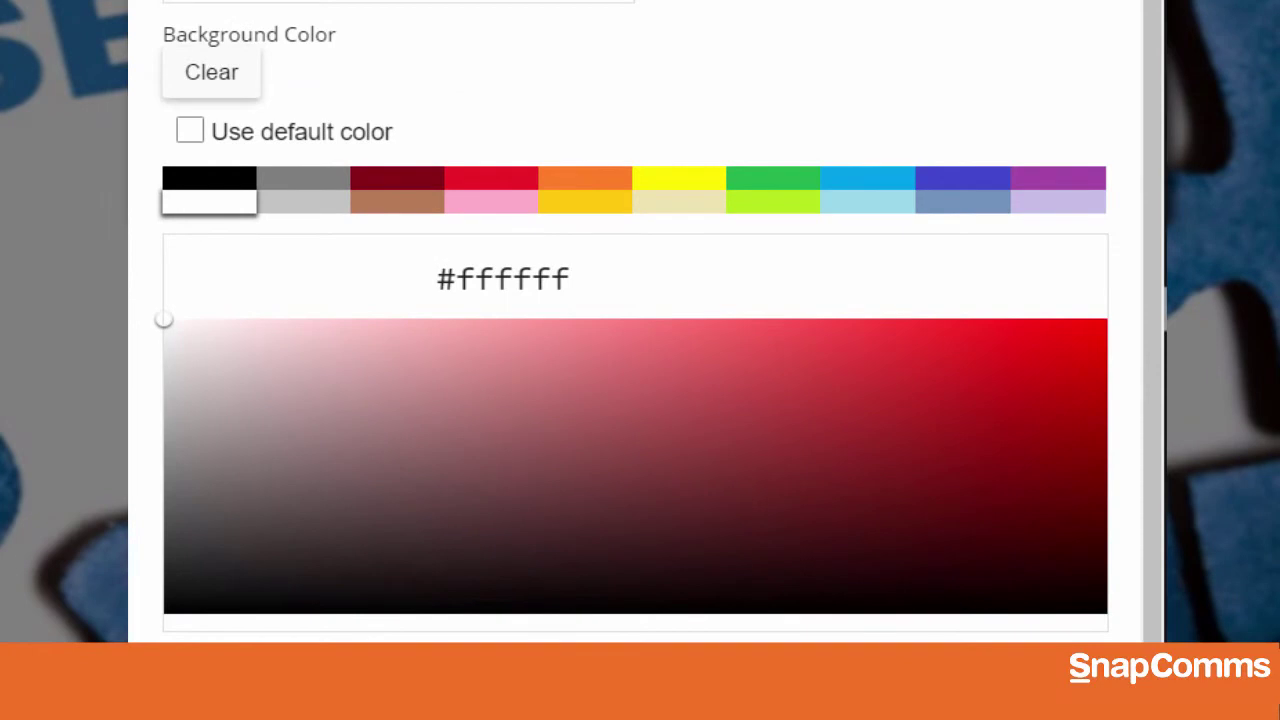
# Change the element's background colour to orange #F37223 and confirm
pyautogui.click(783, 182)
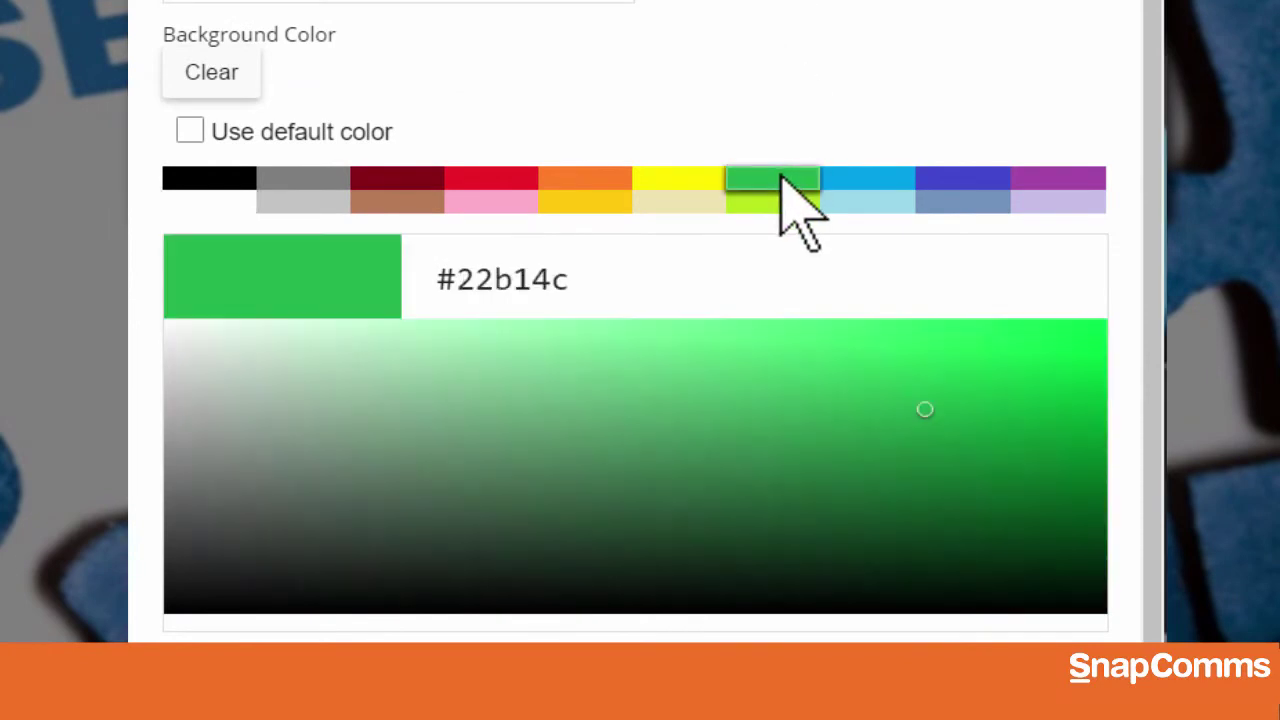
pyautogui.click(629, 476)
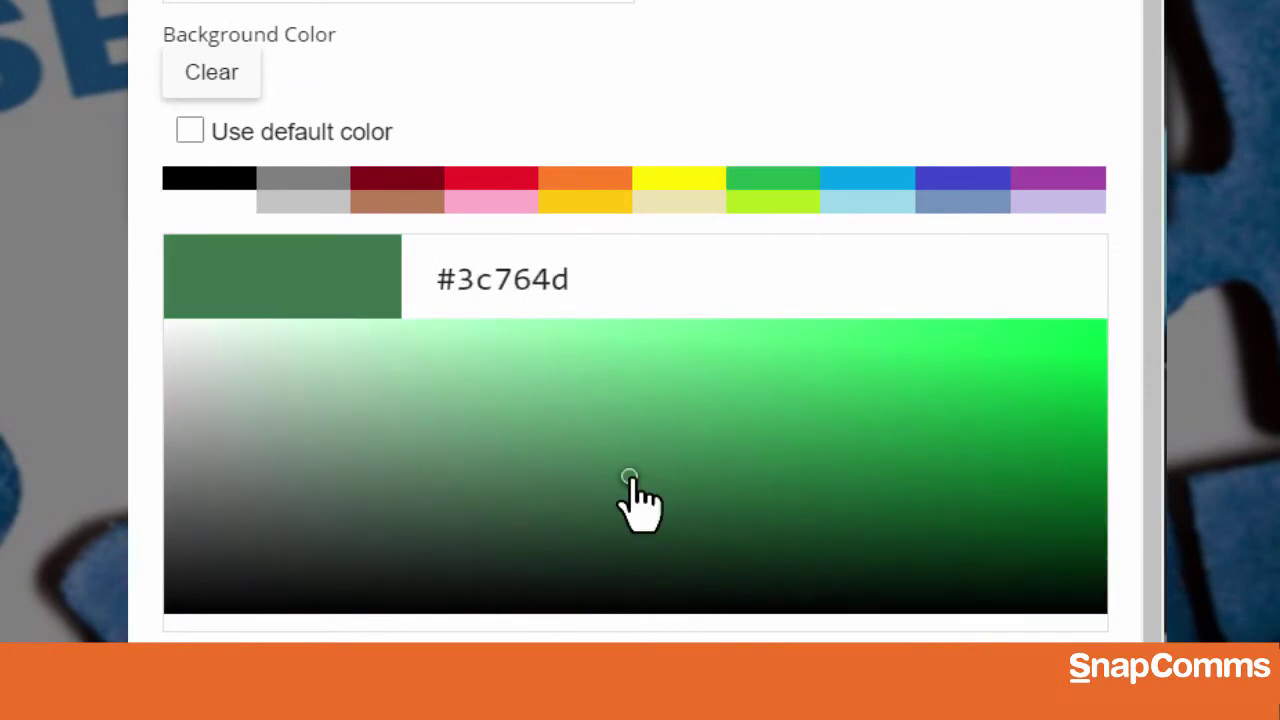
pyautogui.moveTo(629, 476)
pyautogui.mouseDown()
pyautogui.moveTo(135, 595)
pyautogui.moveTo(400, 563)
pyautogui.moveTo(1057, 386)
pyautogui.moveTo(1112, 350)
pyautogui.mouseUp()
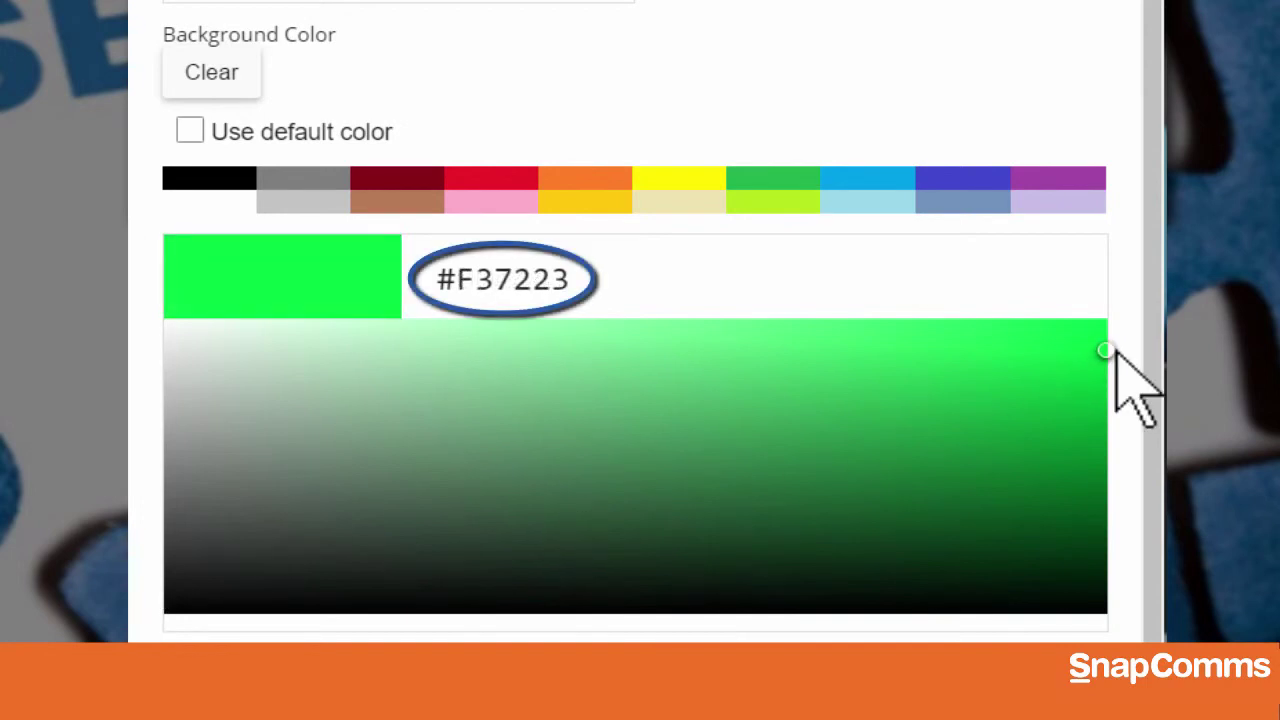
pyautogui.press('Return')
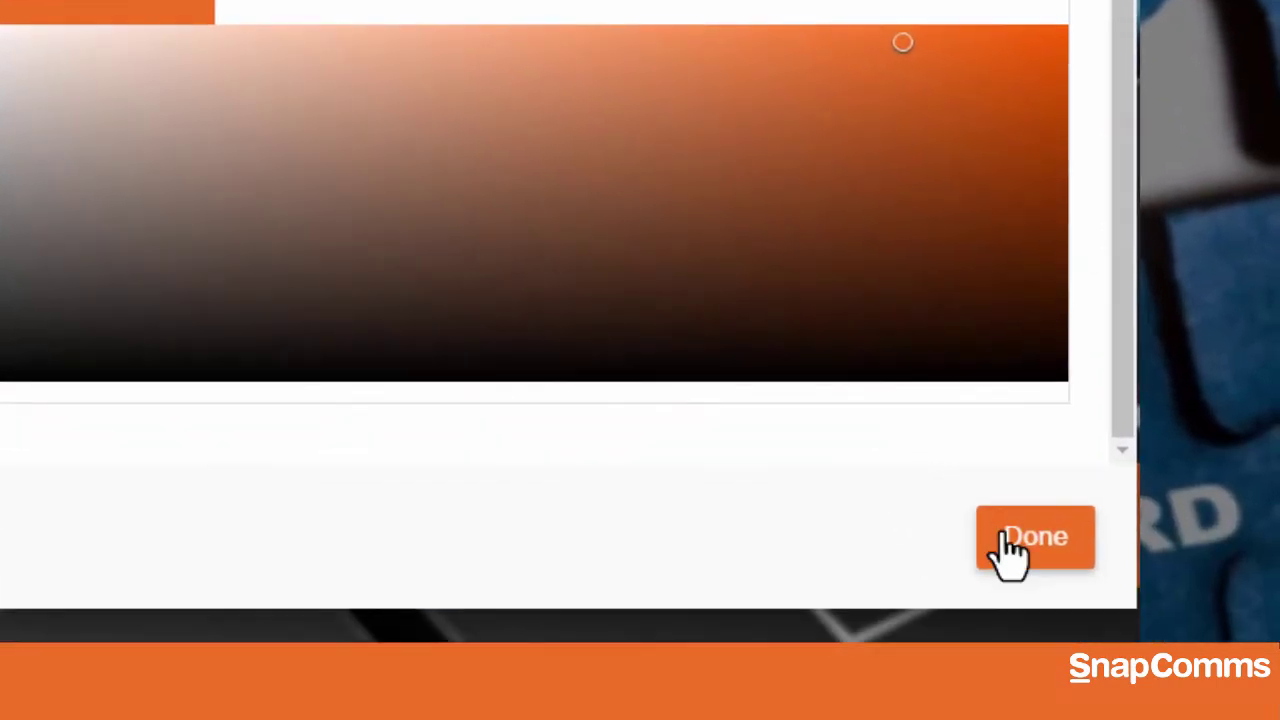
pyautogui.click(1010, 548)
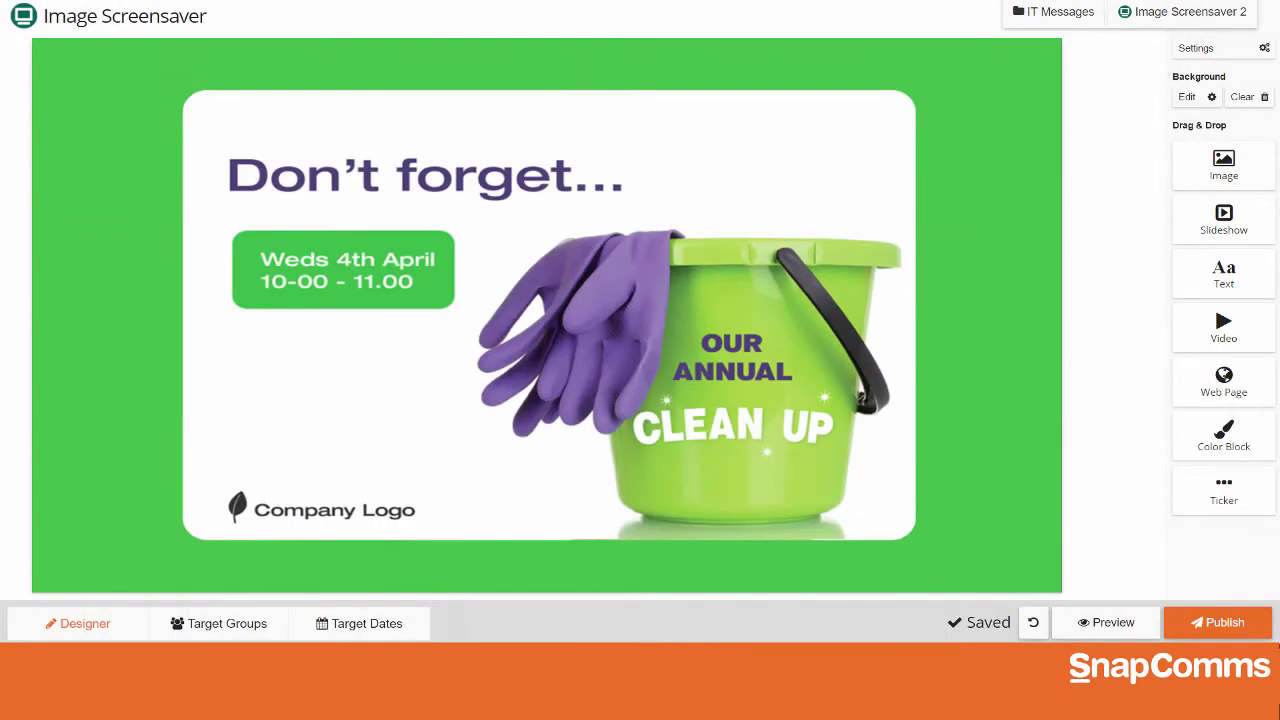
# Add a #39b54a green colour block sized over the printed date, then a text box at lower left
pyautogui.moveTo(1224, 436); pyautogui.dragTo(357, 343)
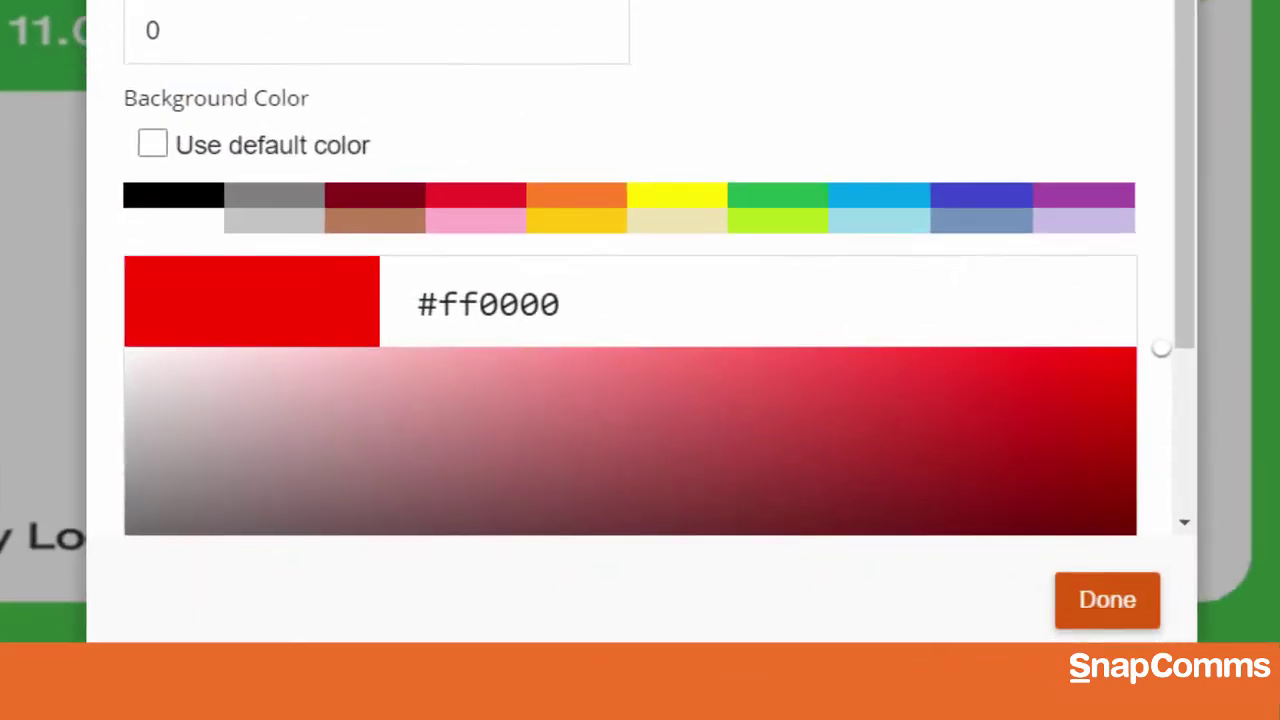
pyautogui.write('#39b54a')
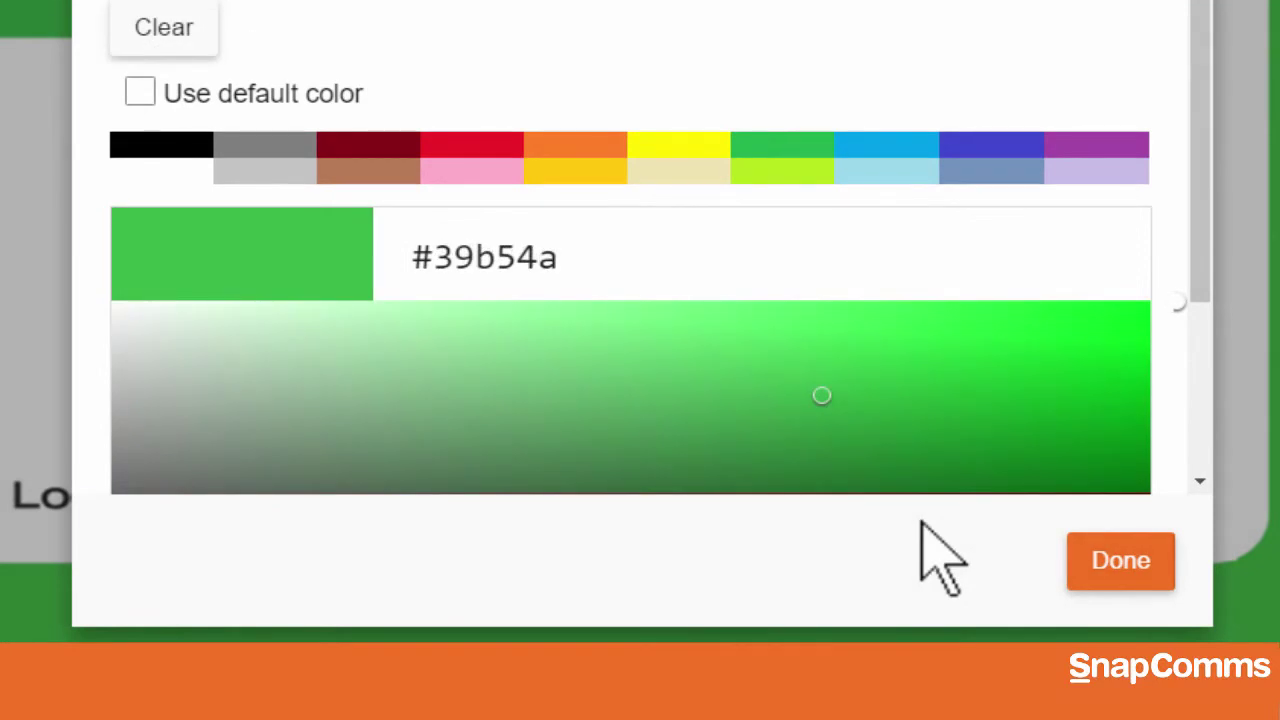
pyautogui.click(1100, 570)
pyautogui.moveTo(334, 417); pyautogui.dragTo(540, 335)
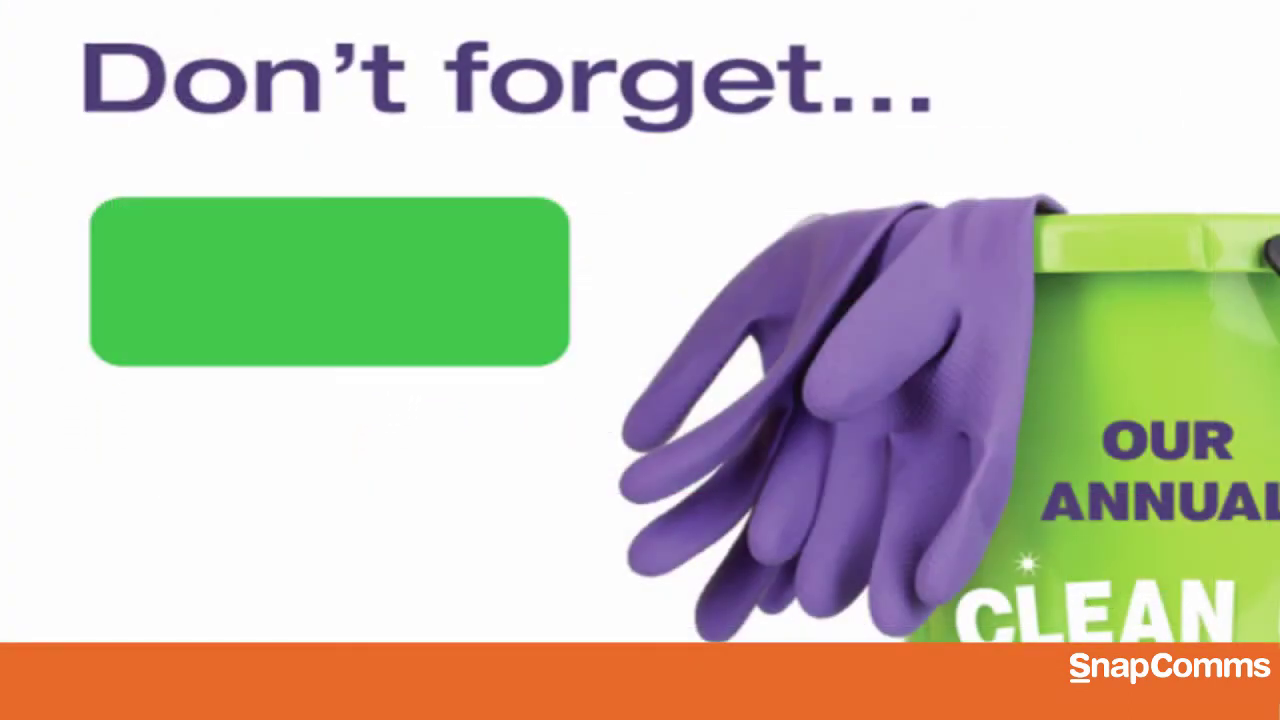
pyautogui.moveTo(1240, 450); pyautogui.dragTo(138, 492)
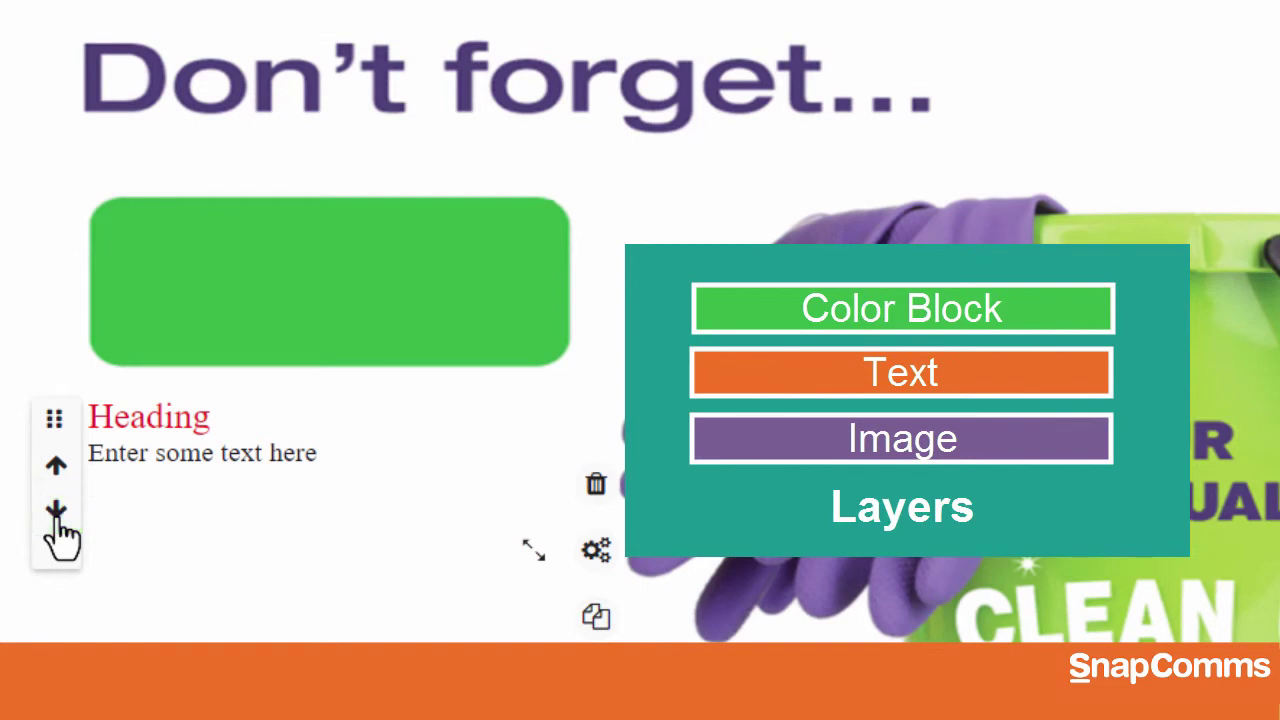
# Move the text box onto the green block, bring it forward, and select its placeholder text
pyautogui.moveTo(50, 415); pyautogui.dragTo(70, 268)
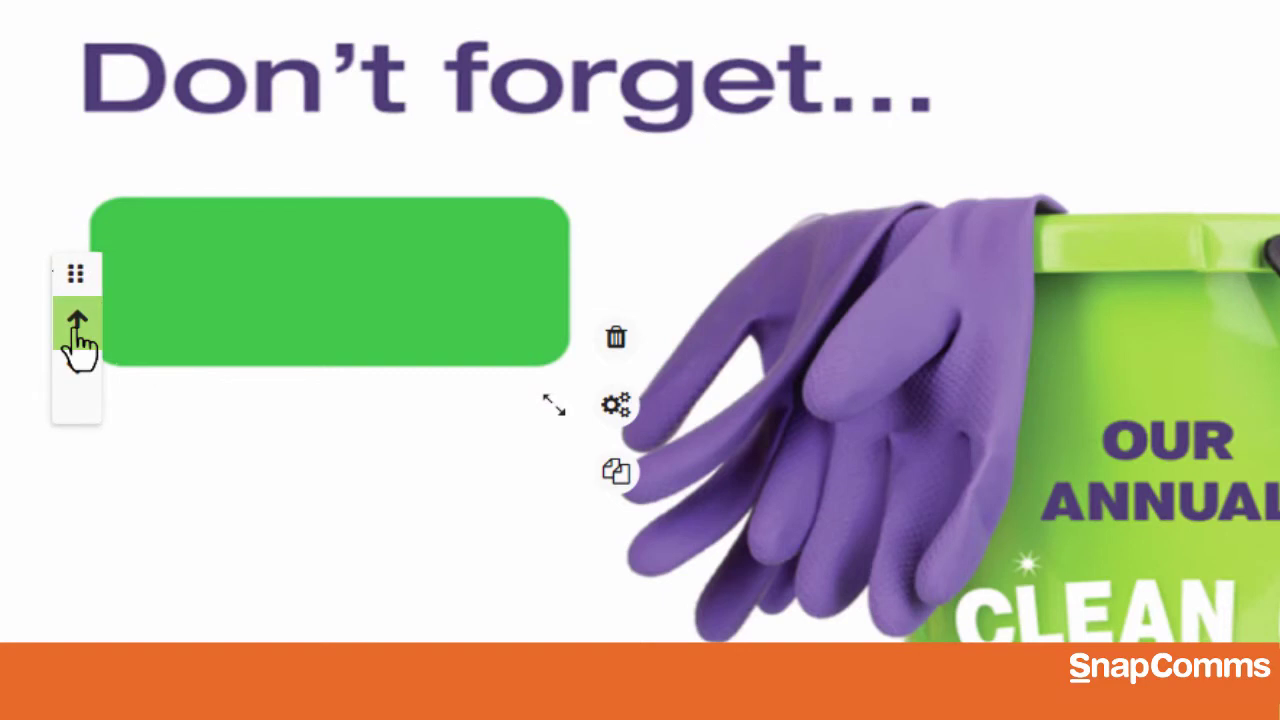
pyautogui.click(78, 325)
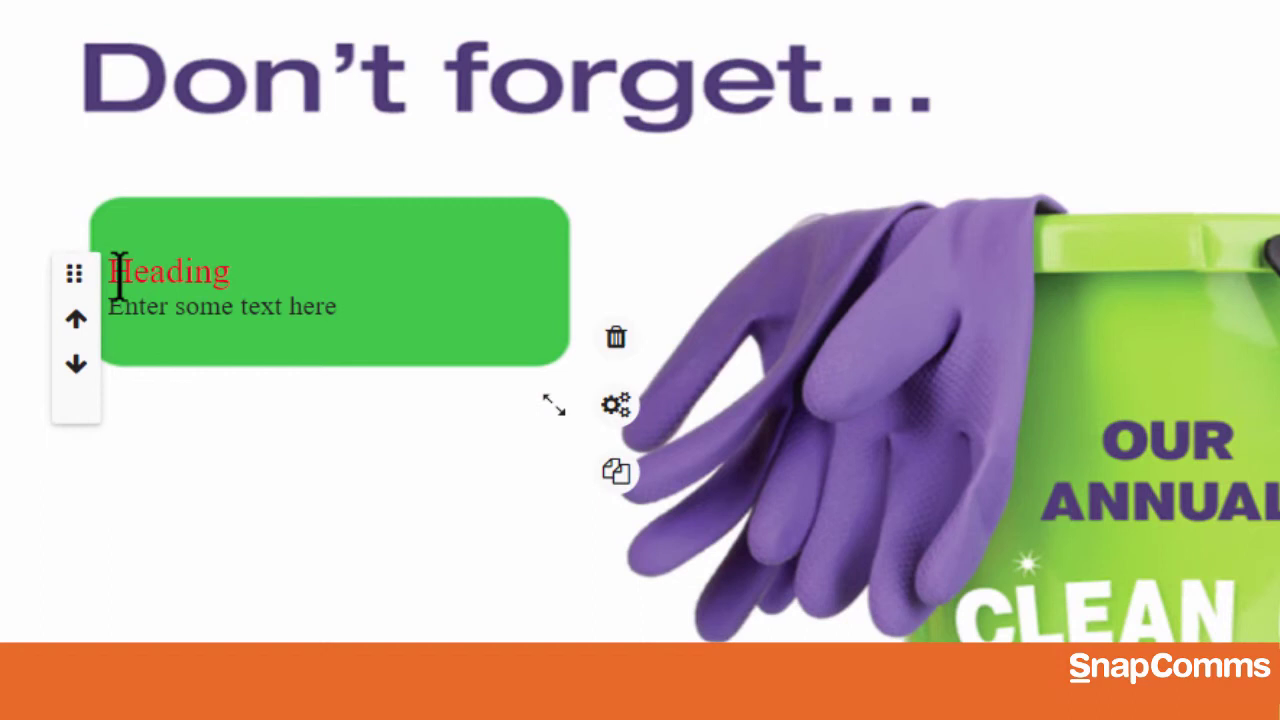
pyautogui.moveTo(118, 275); pyautogui.dragTo(380, 334)
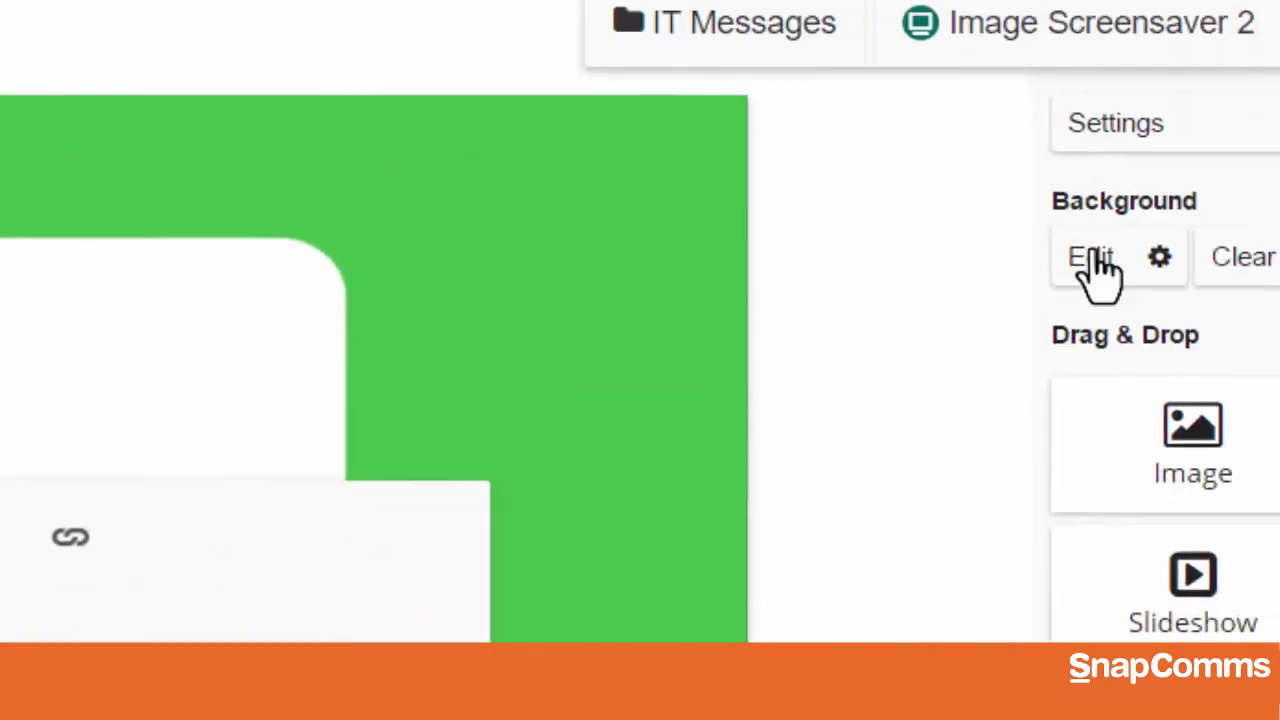
# Set the default font to Arial Black 26 in black and confirm the image settings
pyautogui.click(1085, 180)
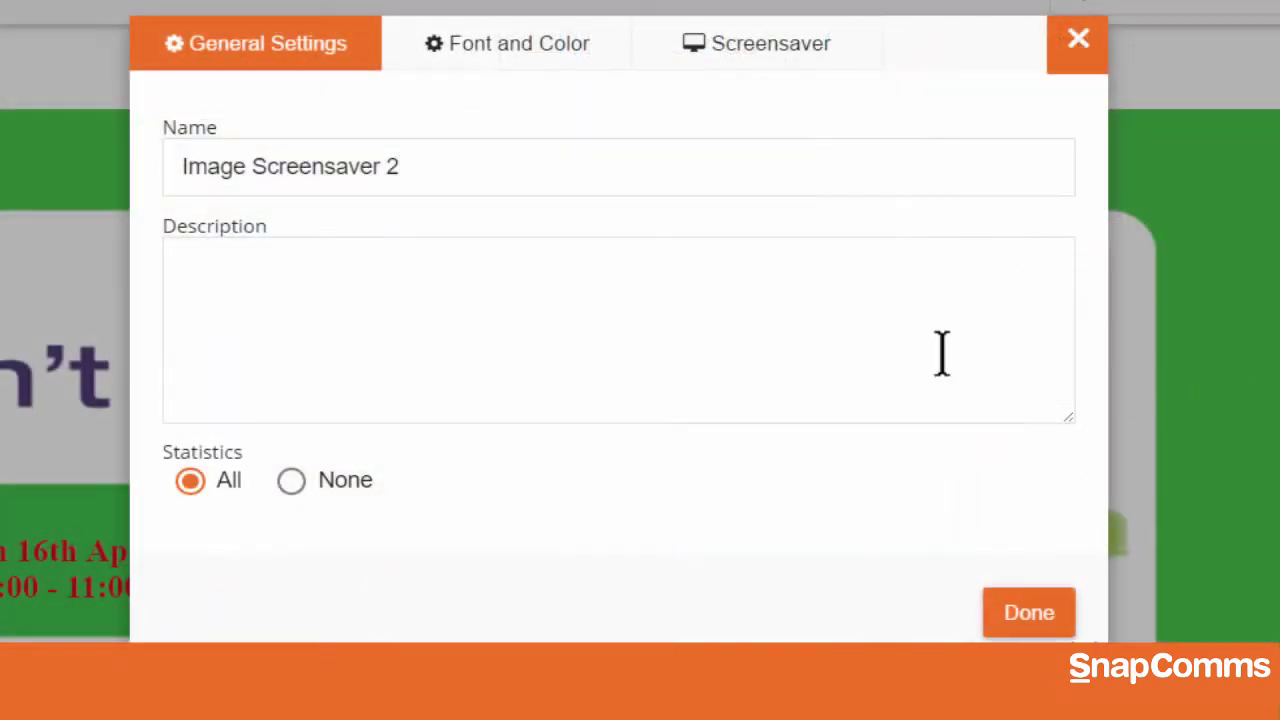
pyautogui.click(529, 50)
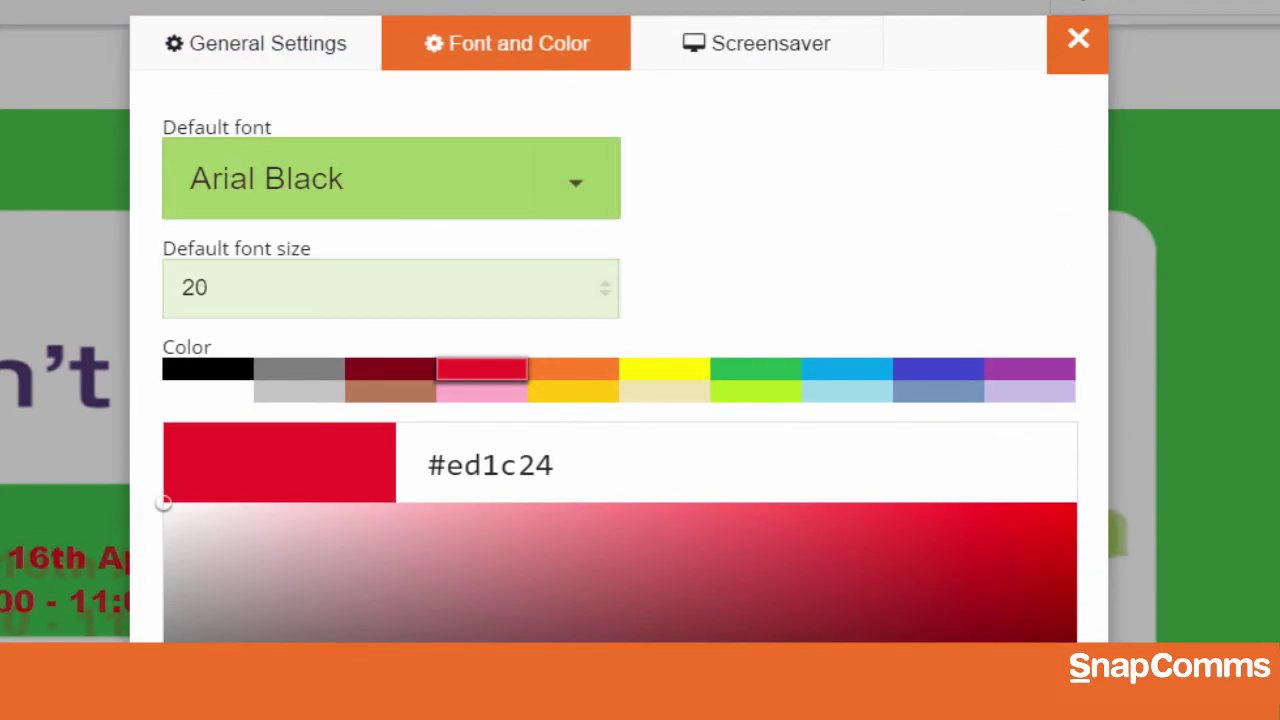
pyautogui.click(208, 376)
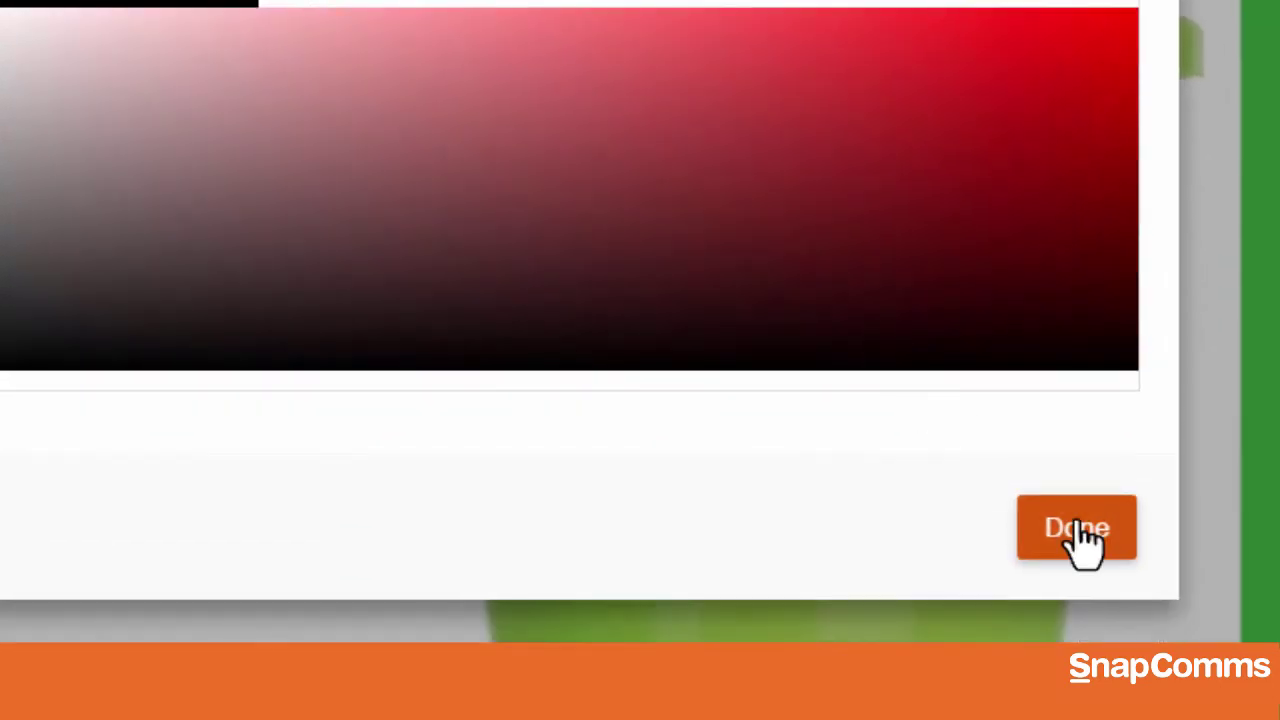
pyautogui.click(1080, 530)
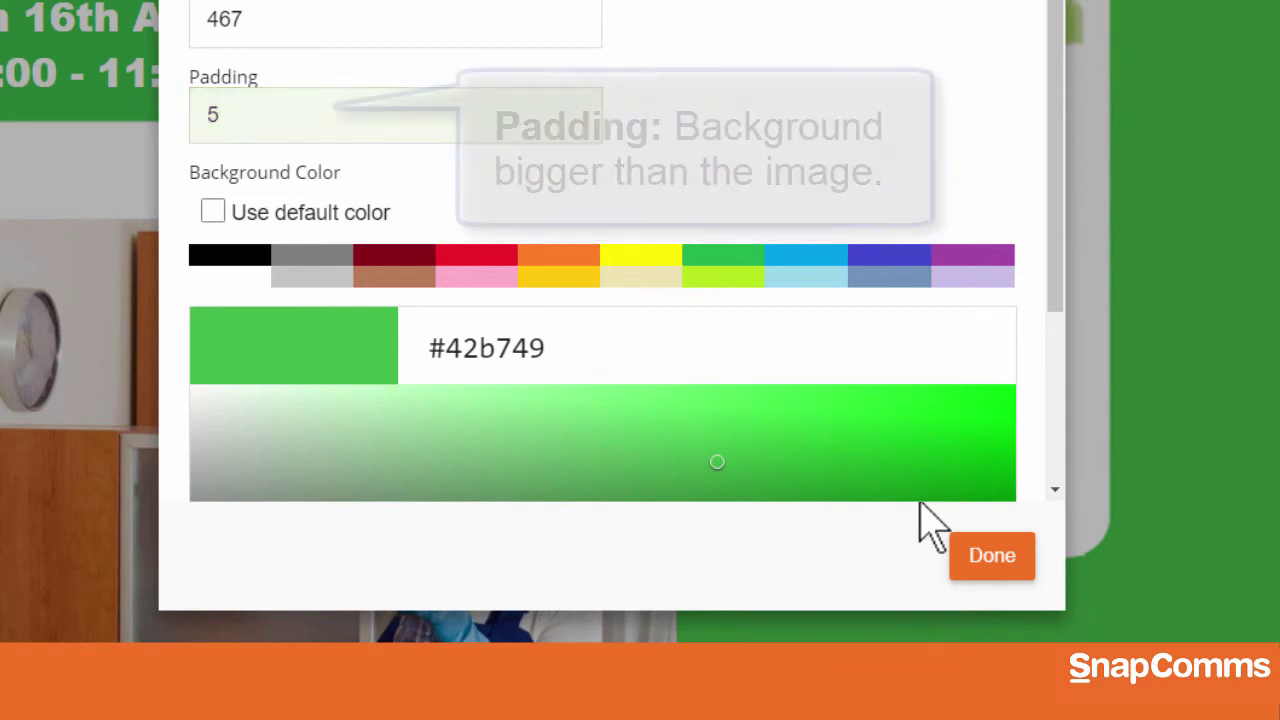
pyautogui.click(971, 566)
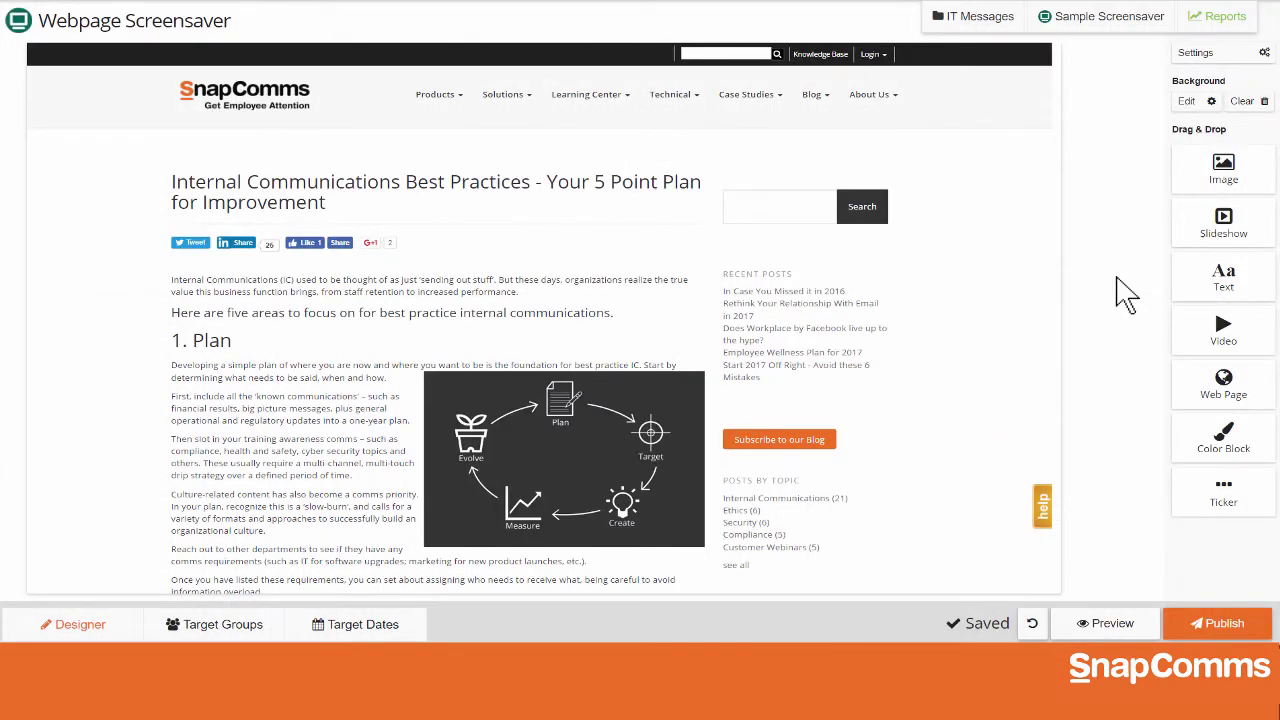
# Place the clean-up image on the page and replace the web-page background with white #ffffff
pyautogui.moveTo(1221, 192); pyautogui.dragTo(240, 455)
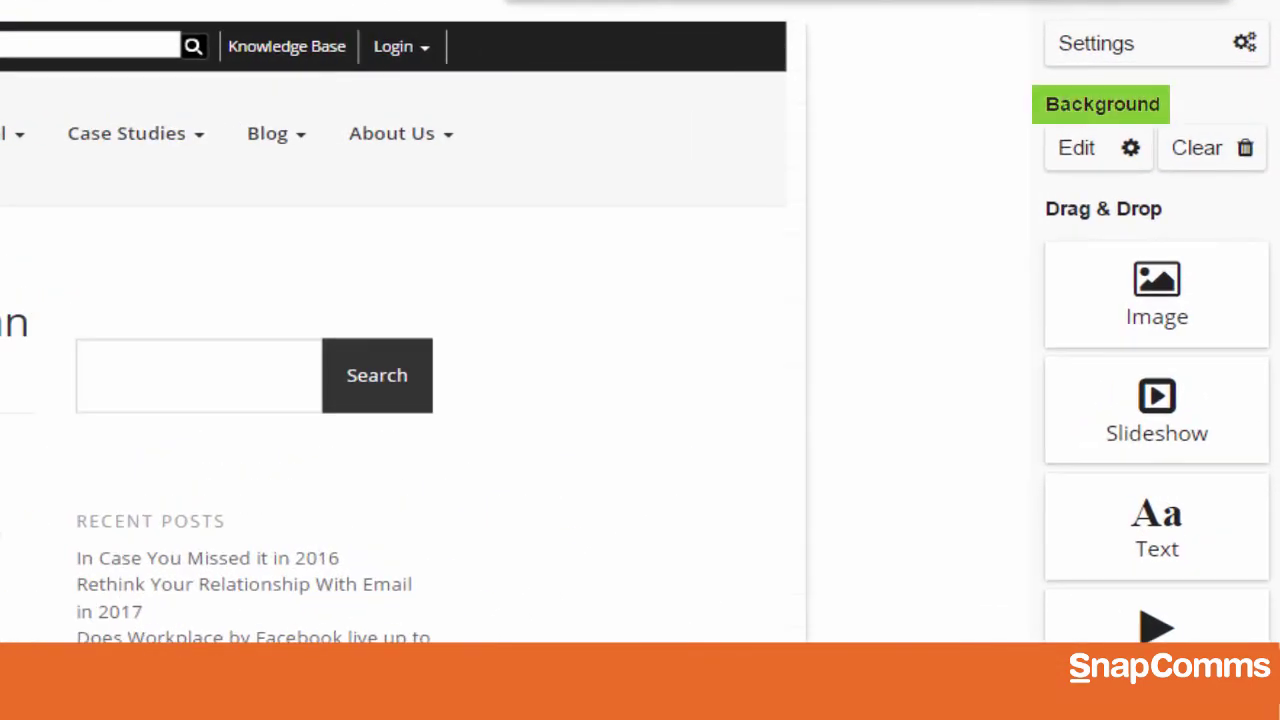
pyautogui.click(1193, 150)
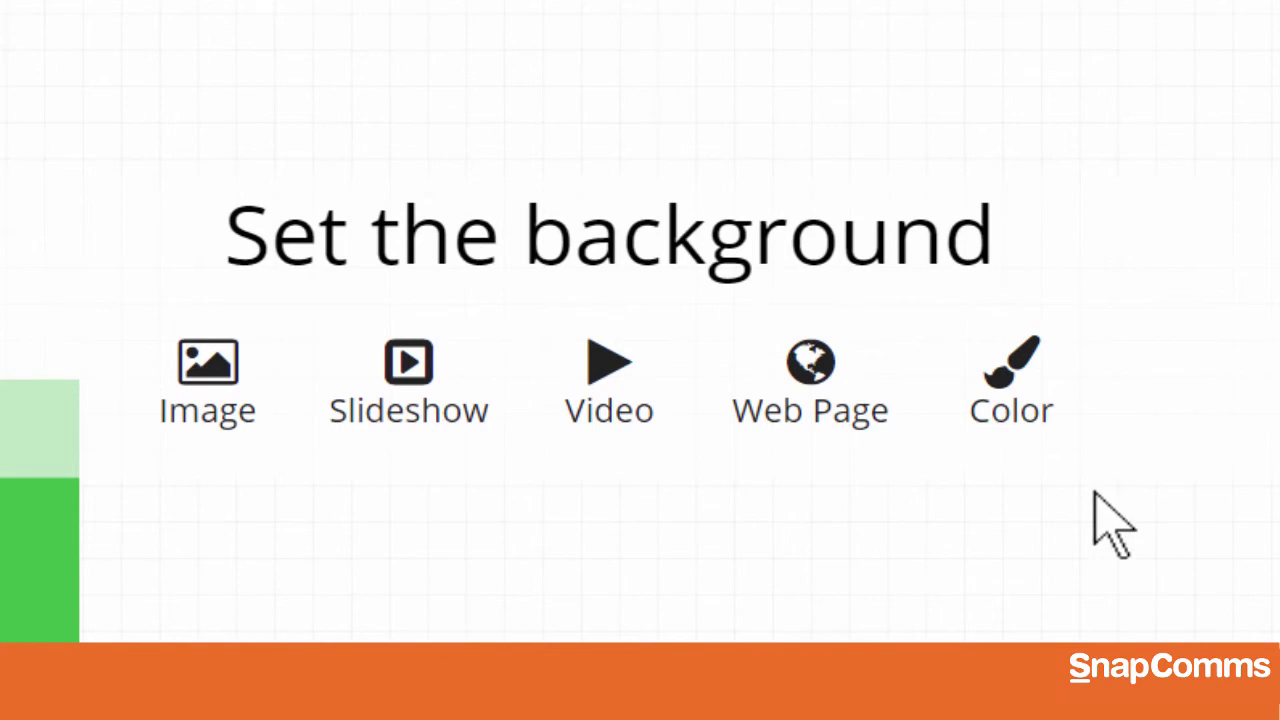
pyautogui.click(1027, 461)
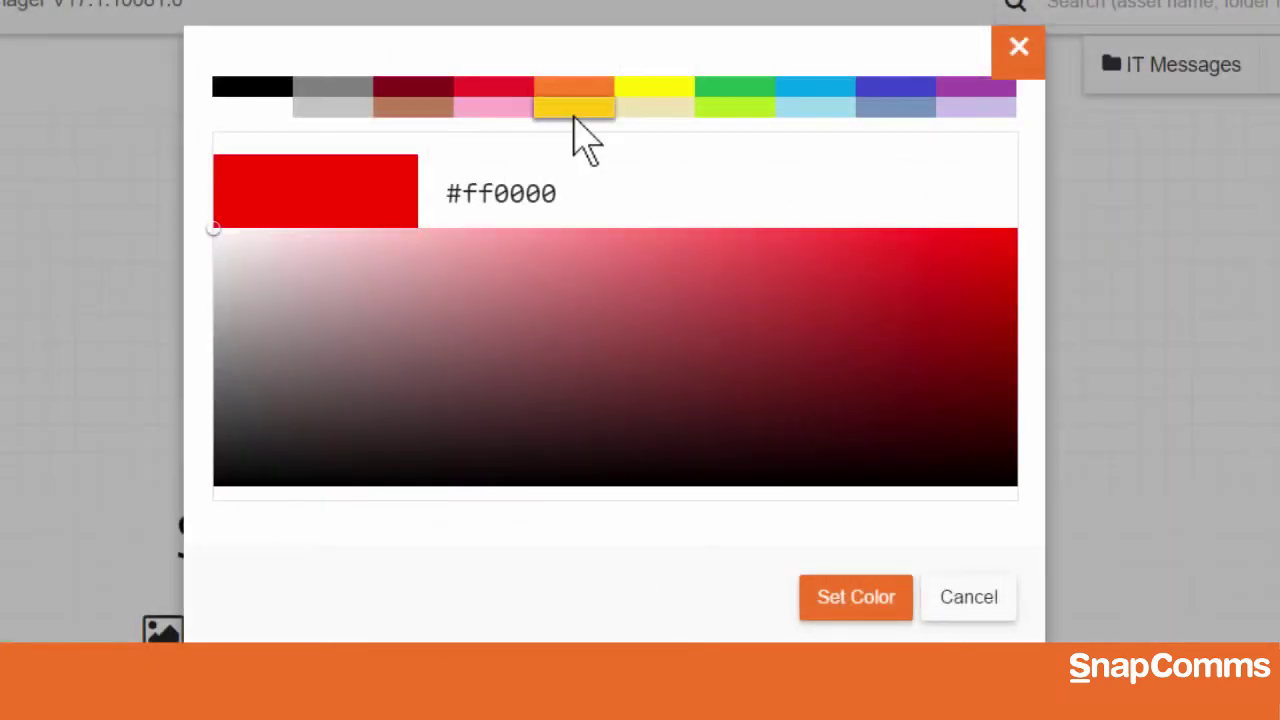
pyautogui.click(574, 110)
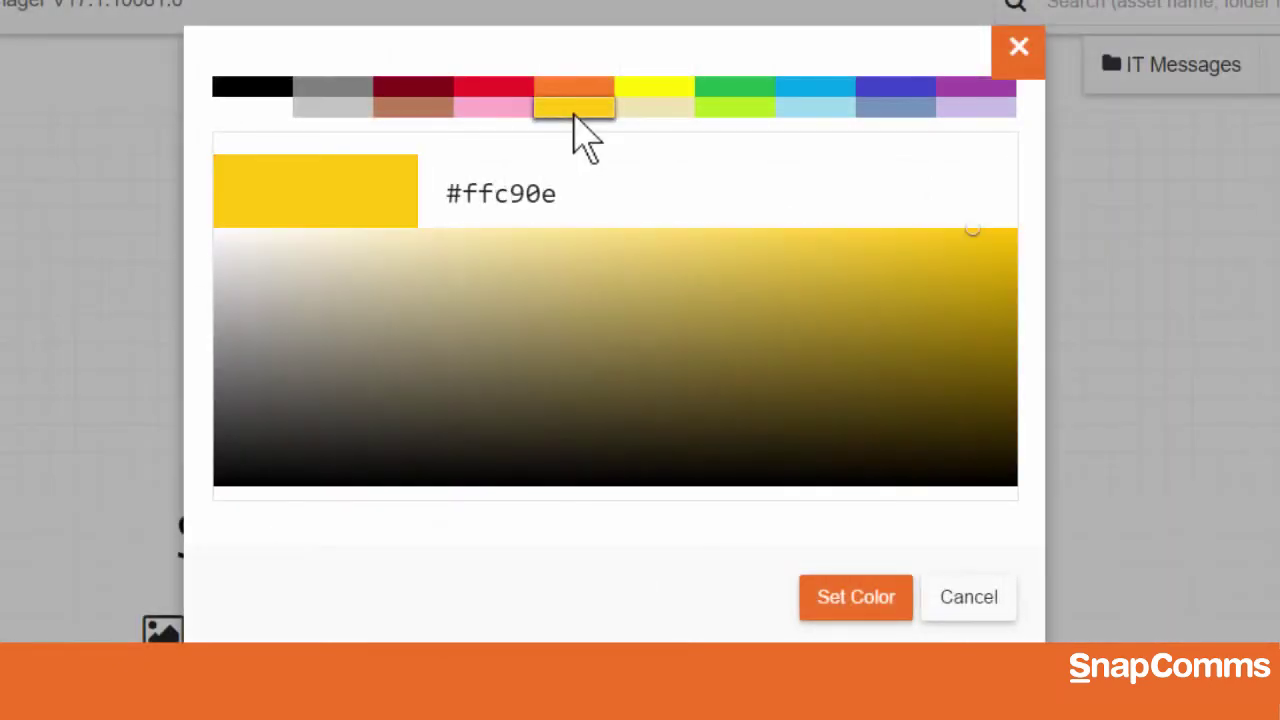
pyautogui.click(576, 361)
pyautogui.moveTo(576, 361); pyautogui.dragTo(666, 411)
pyautogui.click(252, 107)
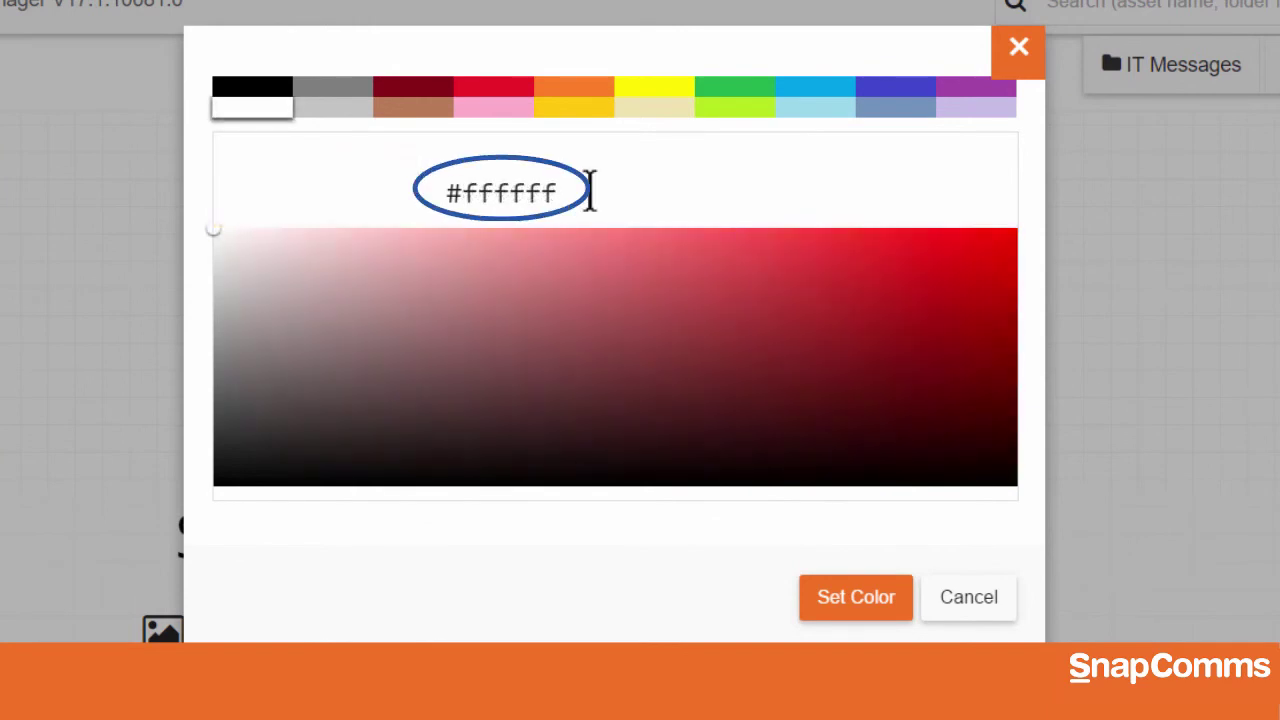
pyautogui.click(826, 600)
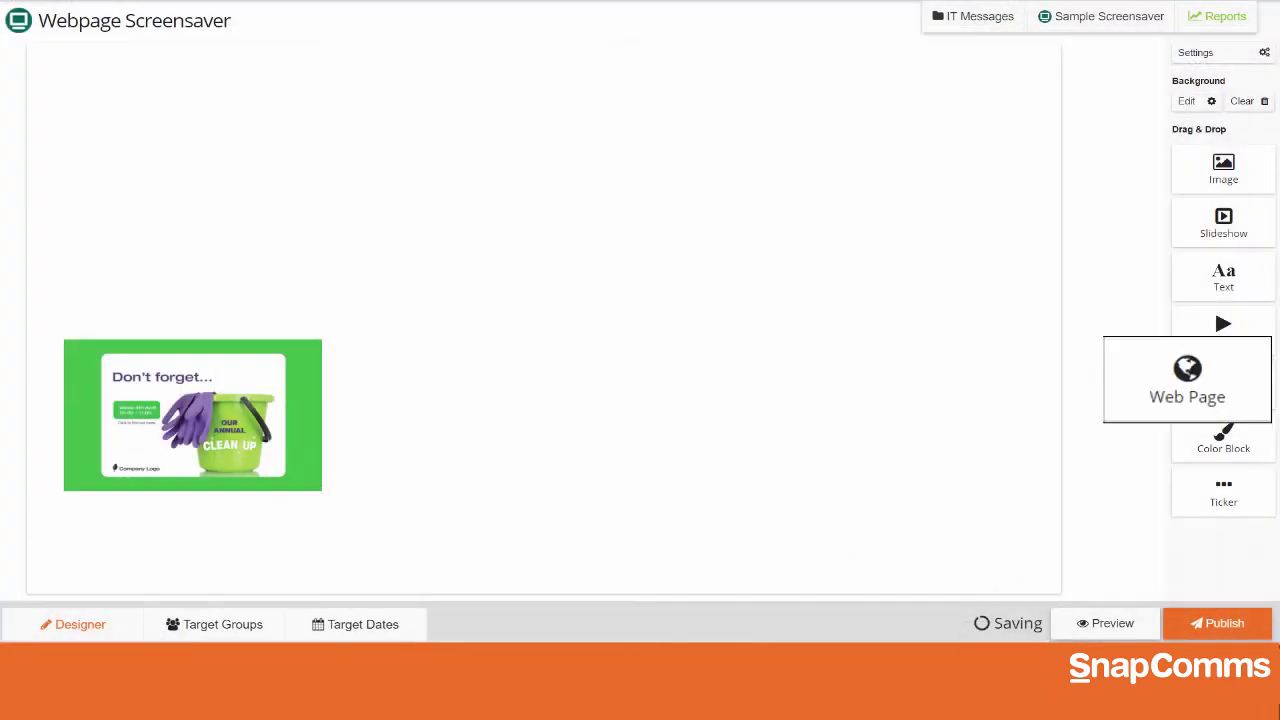
# Embed the SnapComms blog article as a web page element at upper left and enlarge it
pyautogui.moveTo(1120, 390); pyautogui.dragTo(412, 205)
pyautogui.moveTo(412, 205); pyautogui.dragTo(412, 205)
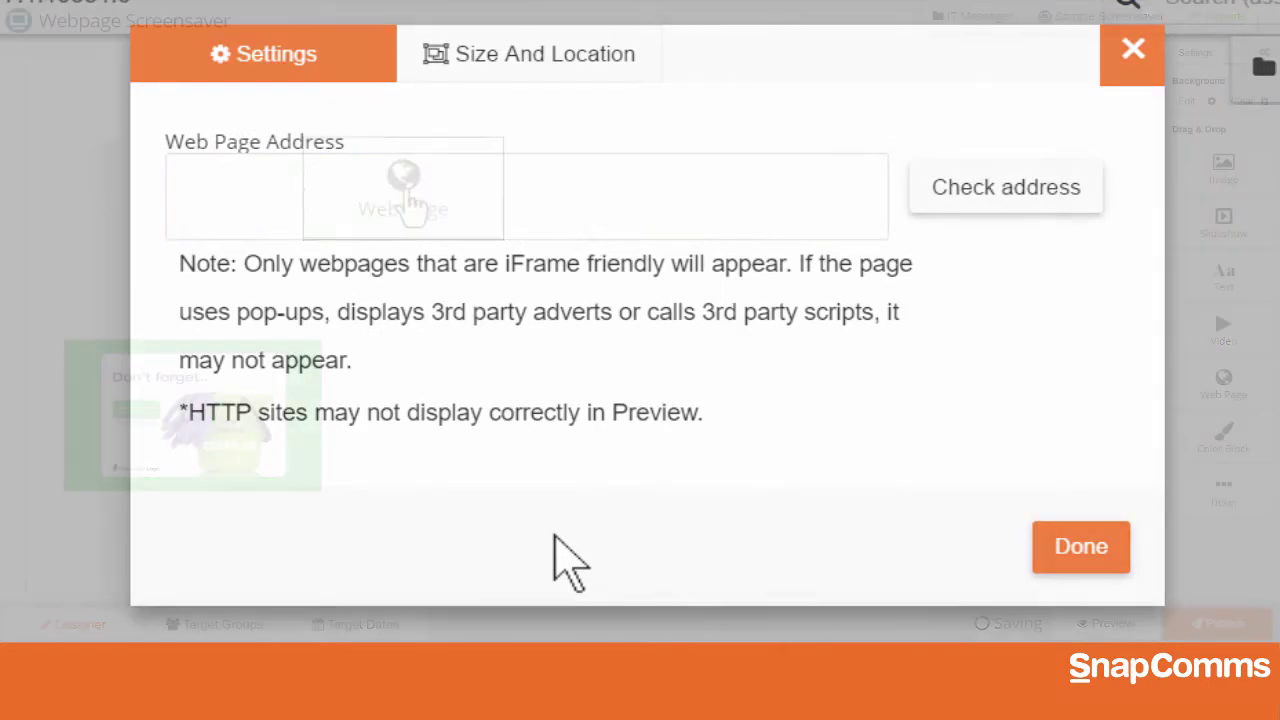
pyautogui.hotkey('ctrl', 'v')
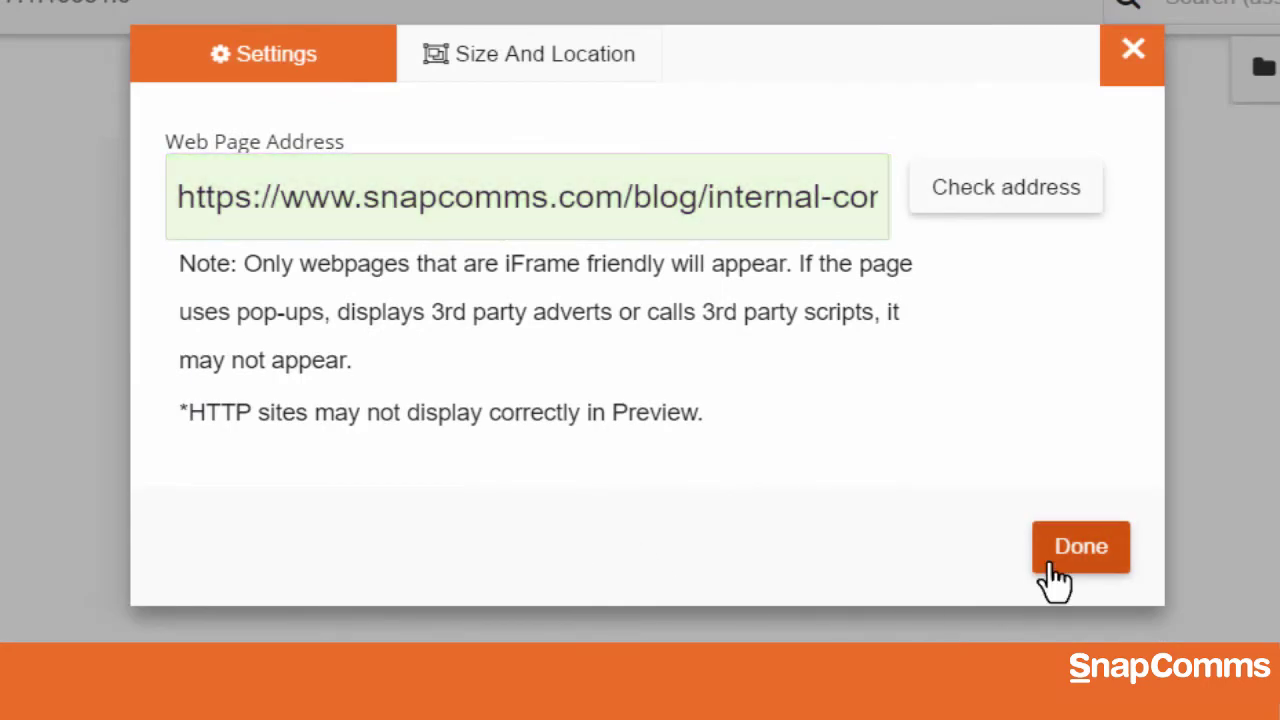
pyautogui.click(1068, 558)
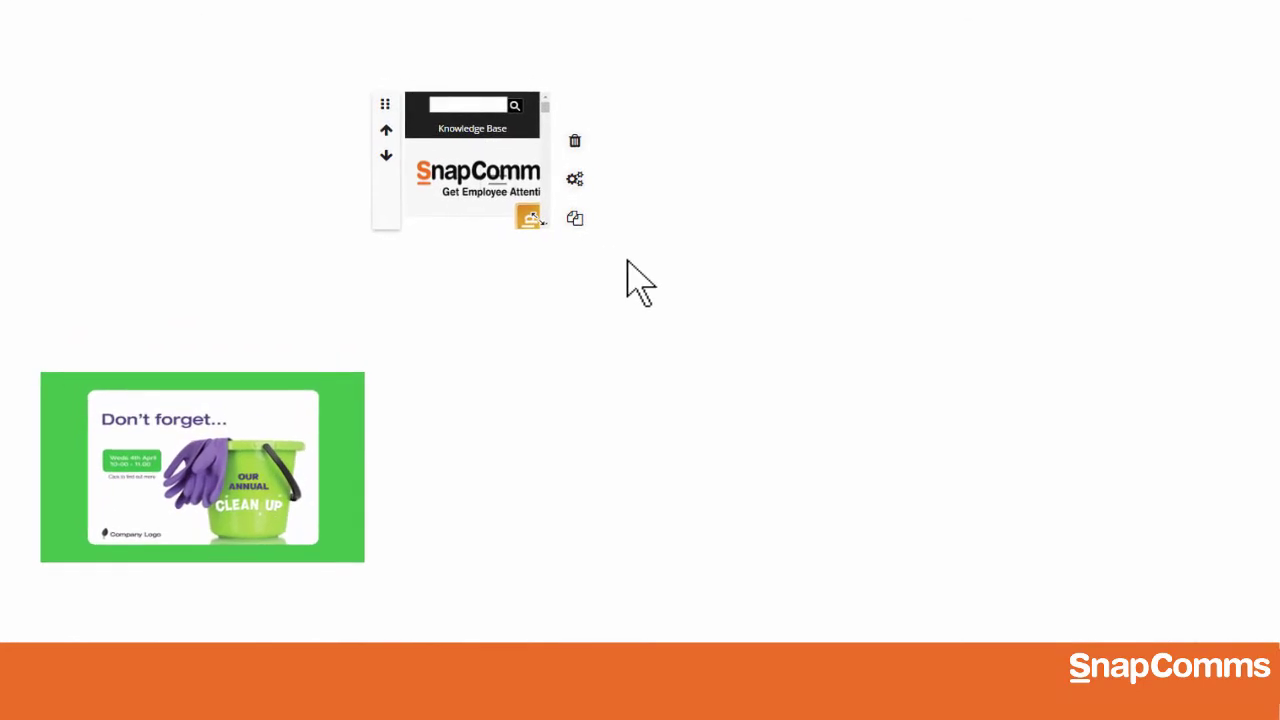
pyautogui.moveTo(549, 234); pyautogui.dragTo(968, 500)
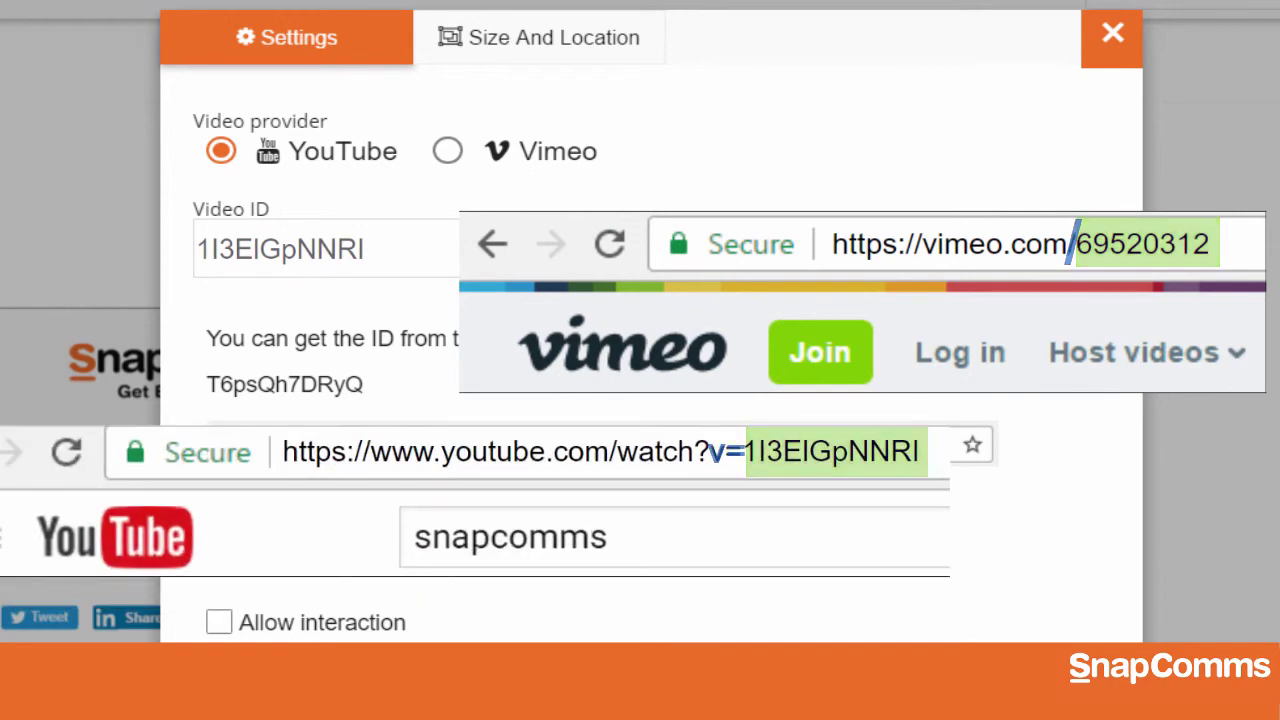
# Add YouTube video 1I3EIGpNNRI and resize it wider and shorter beside the article
pyautogui.click(1060, 548)
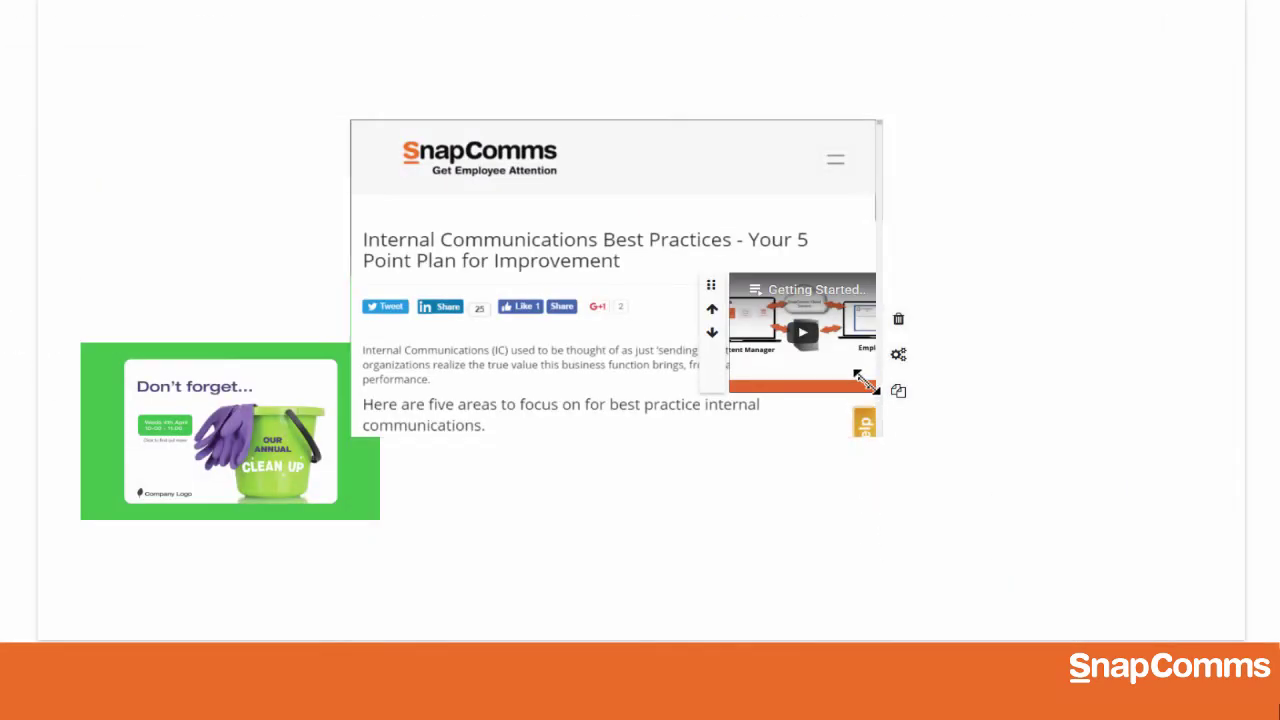
pyautogui.moveTo(864, 382); pyautogui.dragTo(1040, 590)
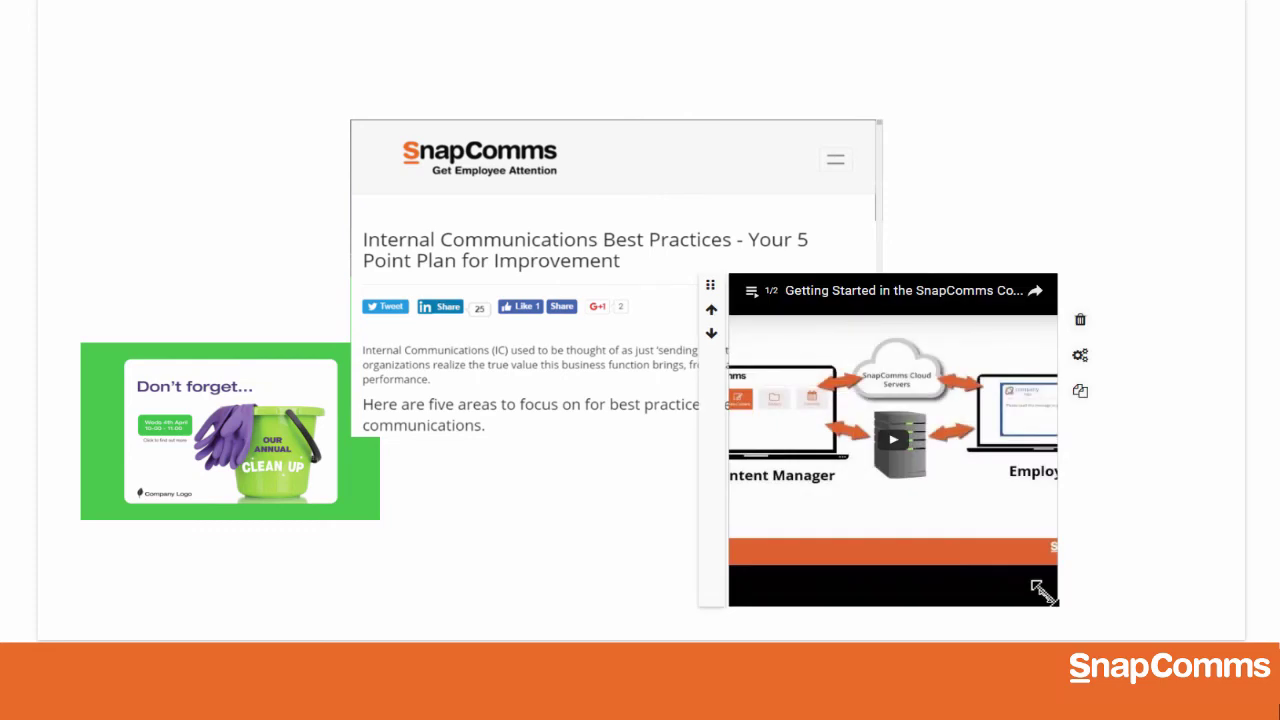
pyautogui.moveTo(1040, 590); pyautogui.dragTo(1180, 515)
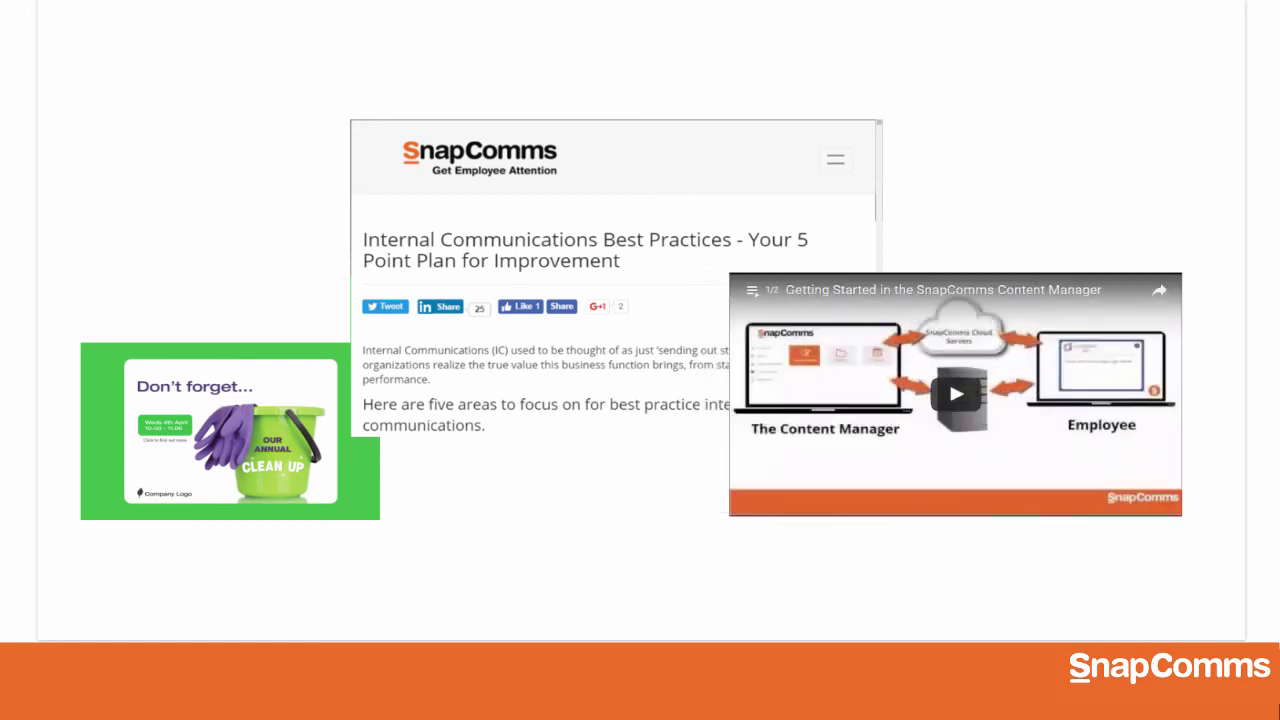